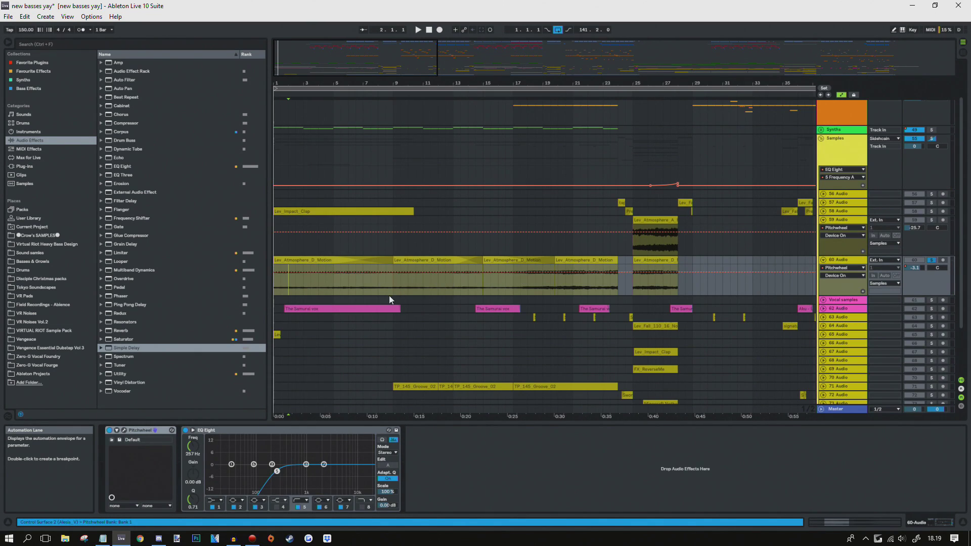
Step: Play the soloed Lev_Atmosphere_D_Motion clip on track 60 around bar 25 and open that track's Pitchwheel plug-in window
{"action": "left_click", "coordinate": [636, 278]}
{"action": "scroll", "coordinate": [635, 279], "scroll_direction": "up", "scroll_amount": 5}
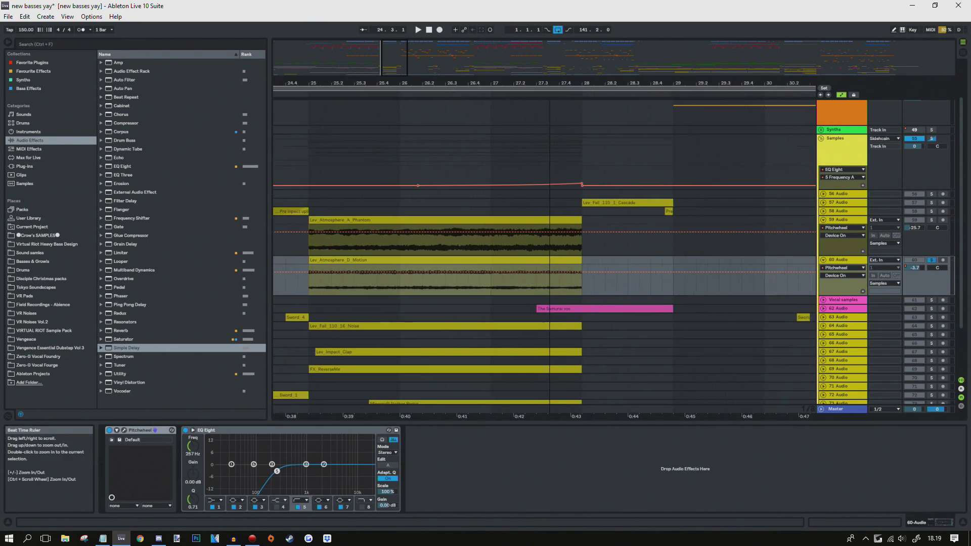
{"action": "scroll", "coordinate": [588, 274], "scroll_direction": "down", "scroll_amount": 3}
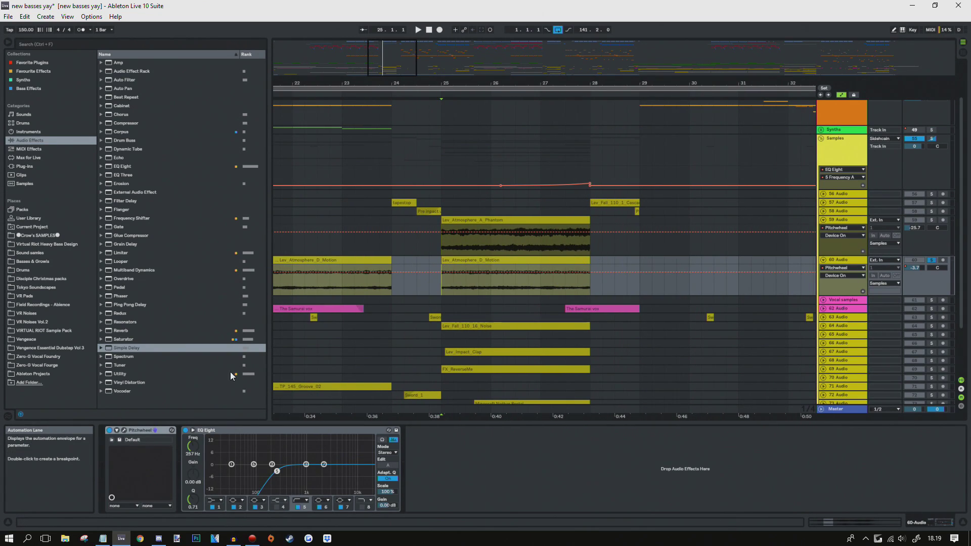
{"action": "left_click", "coordinate": [123, 430]}
{"action": "left_click_drag", "start_coordinate": [72, 33], "coordinate": [709, 379]}
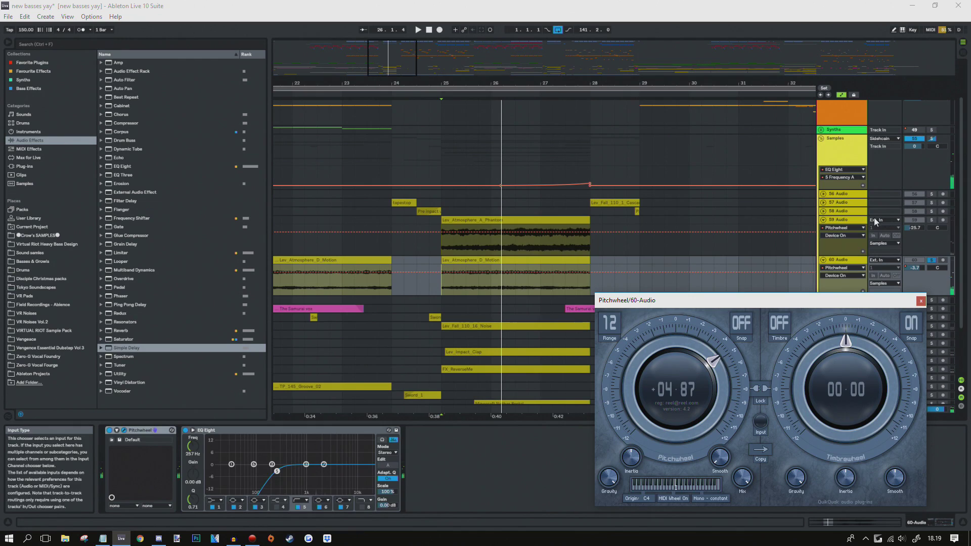
{"action": "left_click_drag", "start_coordinate": [872, 305], "coordinate": [760, 320]}
Step: Solo the 59 Audio track and play its Lev_Atmosphere_A_Phantom clip from bar 25
{"action": "left_click", "coordinate": [932, 221]}
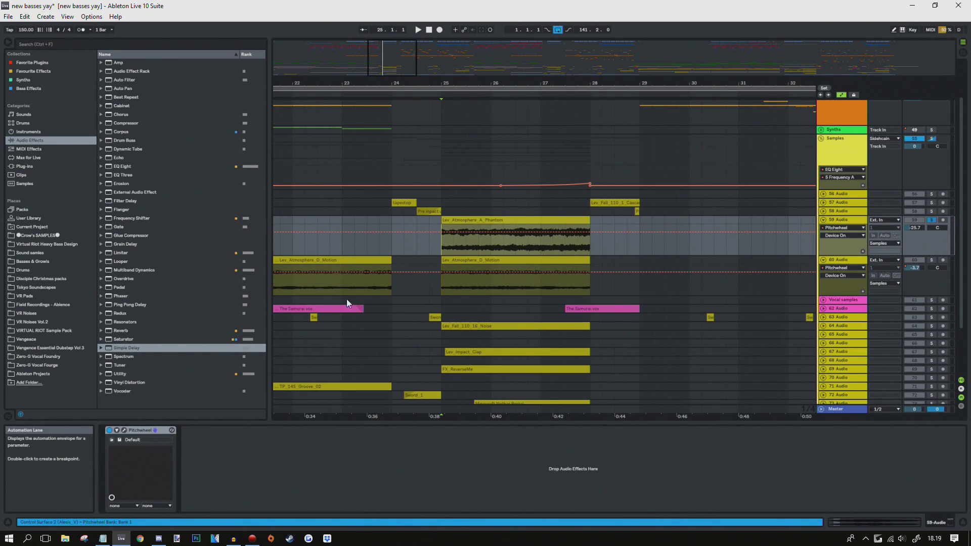
{"action": "key", "text": "space"}
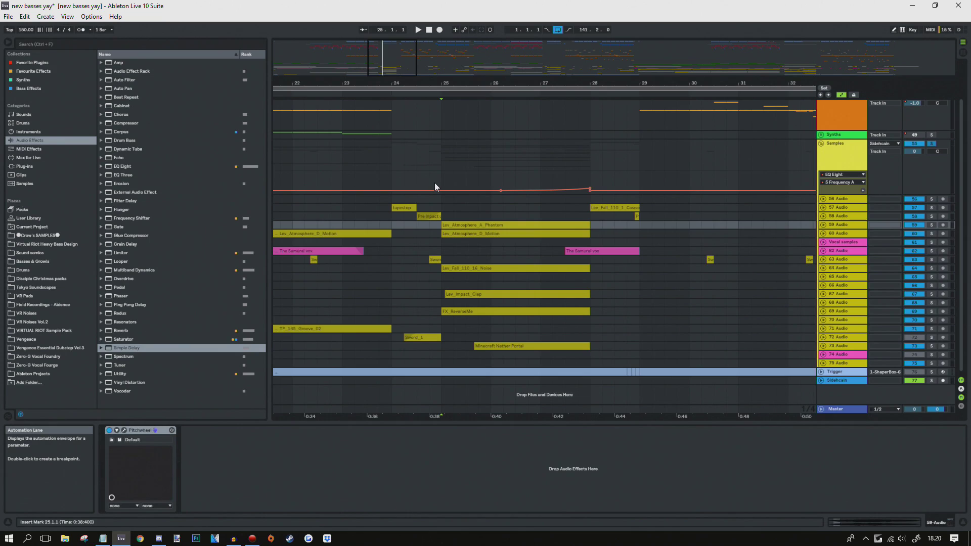
Step: Expand tracks 64 and 67 to inspect the Lev_Fall noise and Lev_Impact_Clap clips around bar 25
{"action": "left_click", "coordinate": [444, 168]}
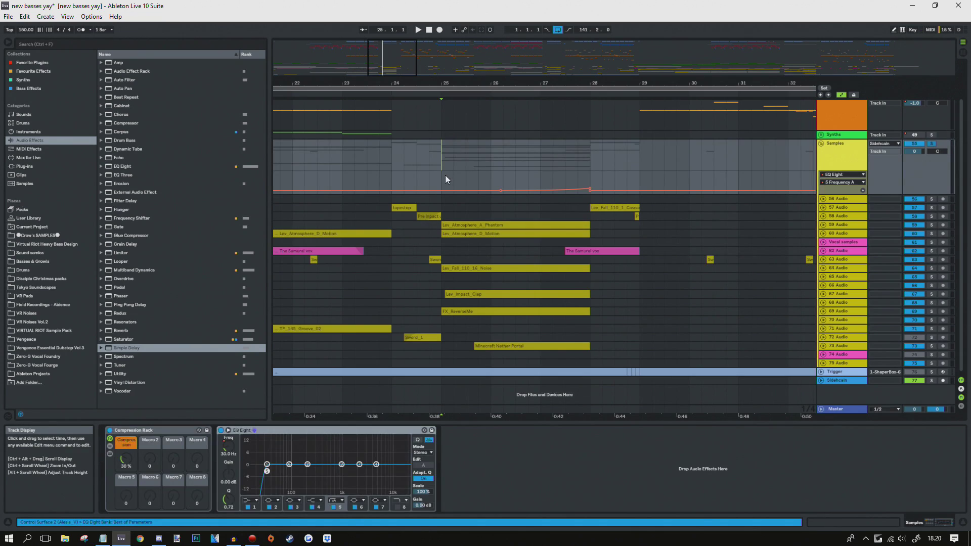
{"action": "left_click", "coordinate": [448, 272]}
{"action": "key", "text": "Right"}
{"action": "left_click", "coordinate": [822, 326]}
{"action": "left_click", "coordinate": [822, 326]}
{"action": "left_click", "coordinate": [840, 317]}
{"action": "left_click", "coordinate": [823, 317]}
{"action": "scroll", "coordinate": [705, 317], "scroll_direction": "down", "scroll_amount": 2}
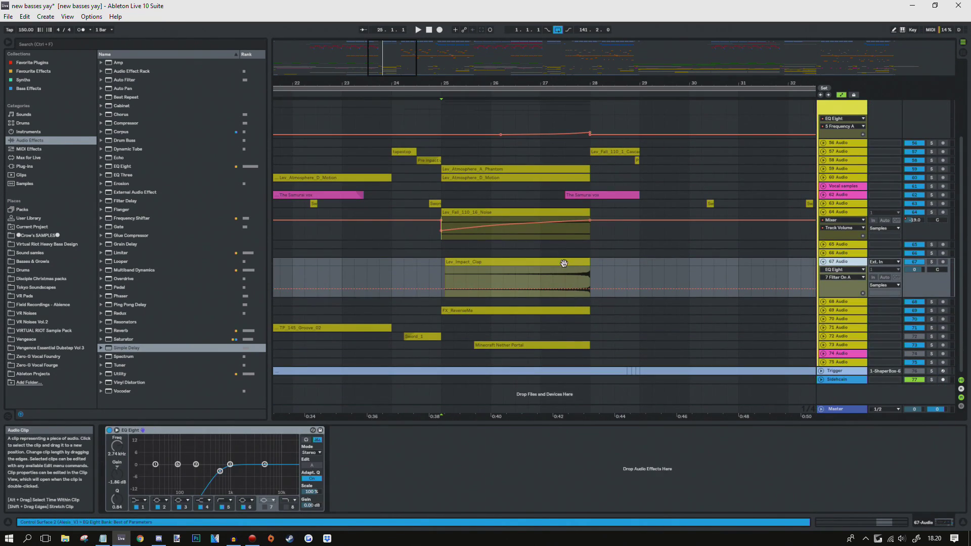
Step: Inspect the FX_ReverseMe clip on track 69 at bar 25 by briefly expanding its track
{"action": "left_click", "coordinate": [823, 310]}
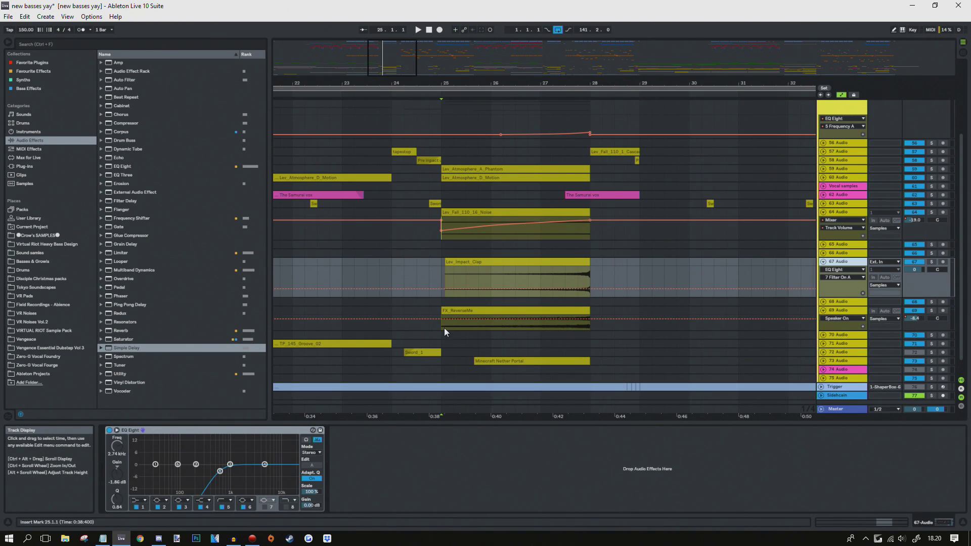
{"action": "left_click", "coordinate": [445, 329]}
{"action": "left_click", "coordinate": [824, 311]}
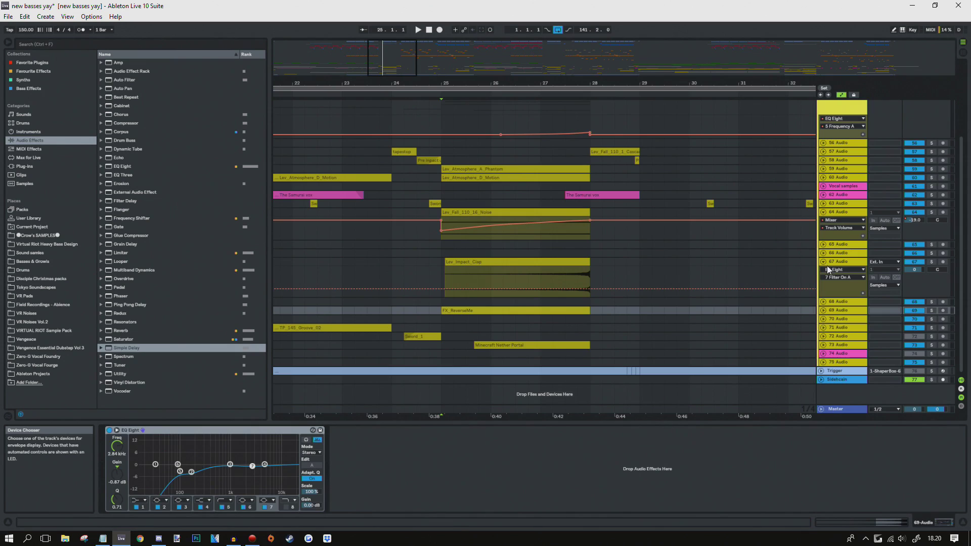
Step: Collapse tracks 64 and 67, and expand 73 Audio to inspect the clip starting after bar 25
{"action": "left_click", "coordinate": [824, 211]}
{"action": "left_click", "coordinate": [824, 227]}
{"action": "left_click", "coordinate": [823, 289]}
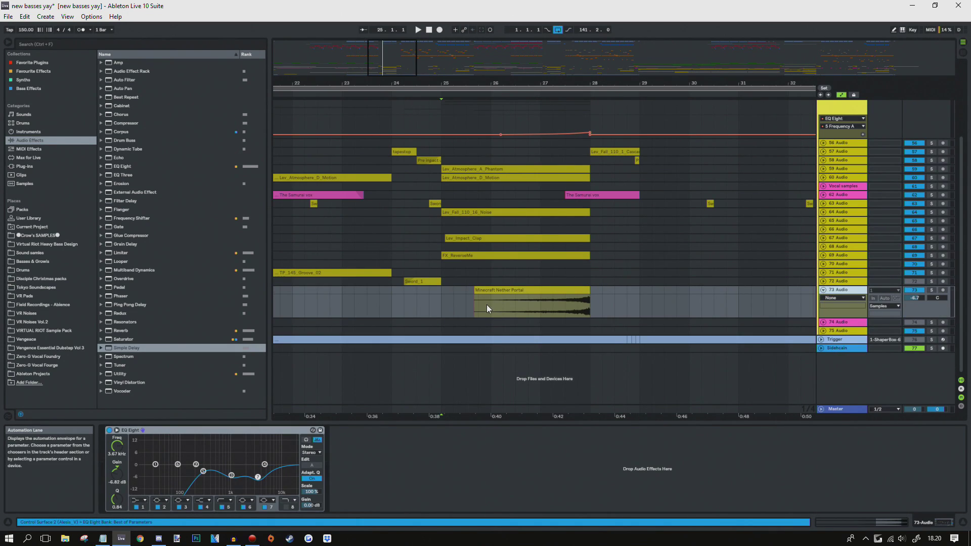
{"action": "left_click", "coordinate": [443, 294]}
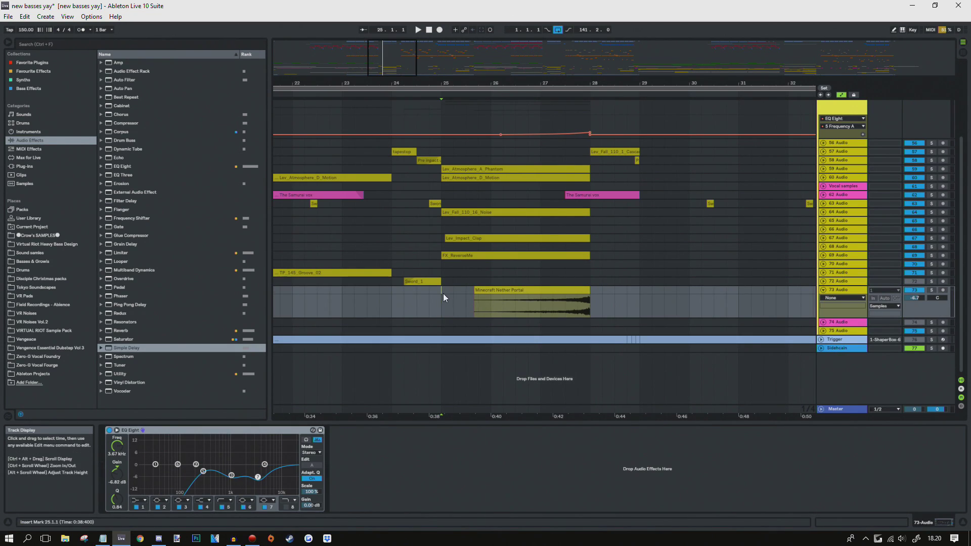
Step: Open the Minecraft Nether Portal clip's sample view and examine its waveform and start point
{"action": "double_click", "coordinate": [496, 291]}
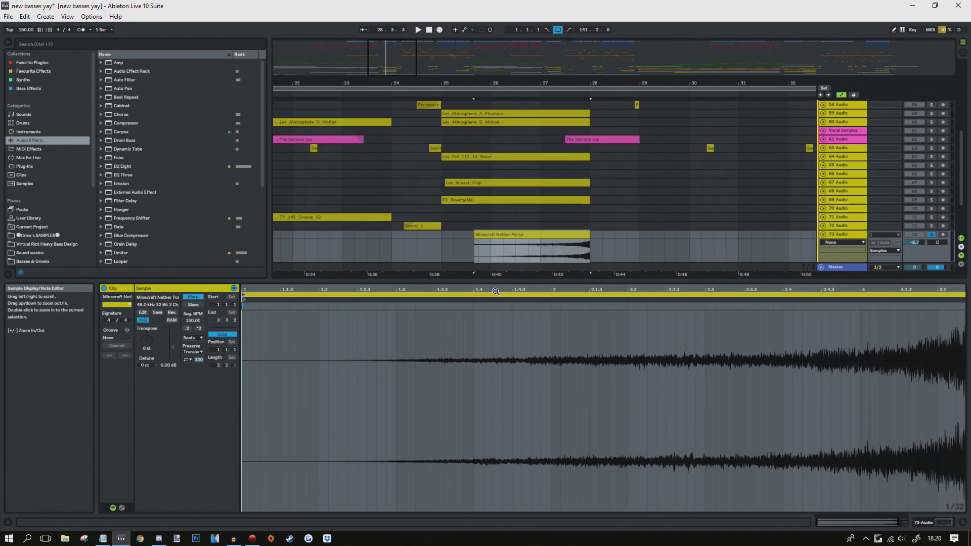
{"action": "left_click", "coordinate": [477, 260]}
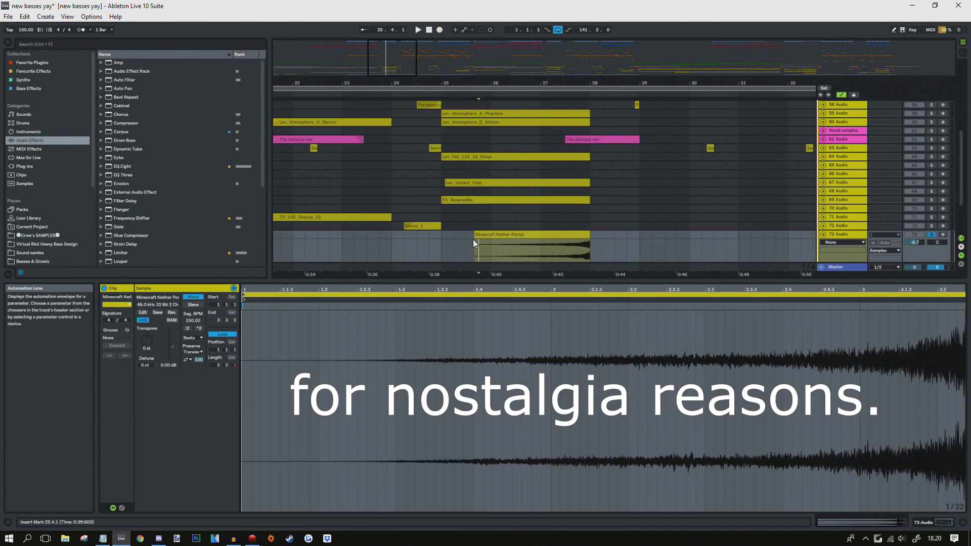
{"action": "left_click", "coordinate": [475, 234]}
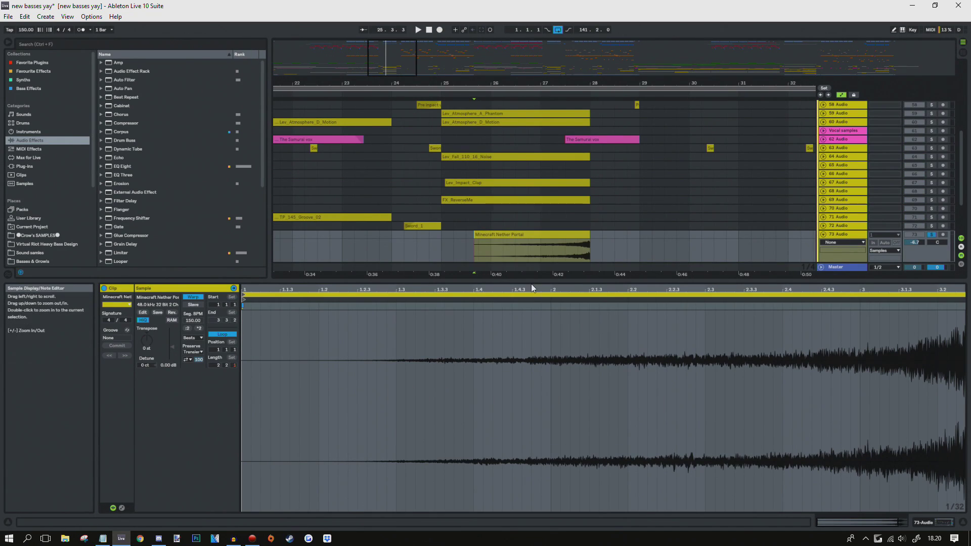
{"action": "left_click_drag", "start_coordinate": [532, 290], "coordinate": [507, 286]}
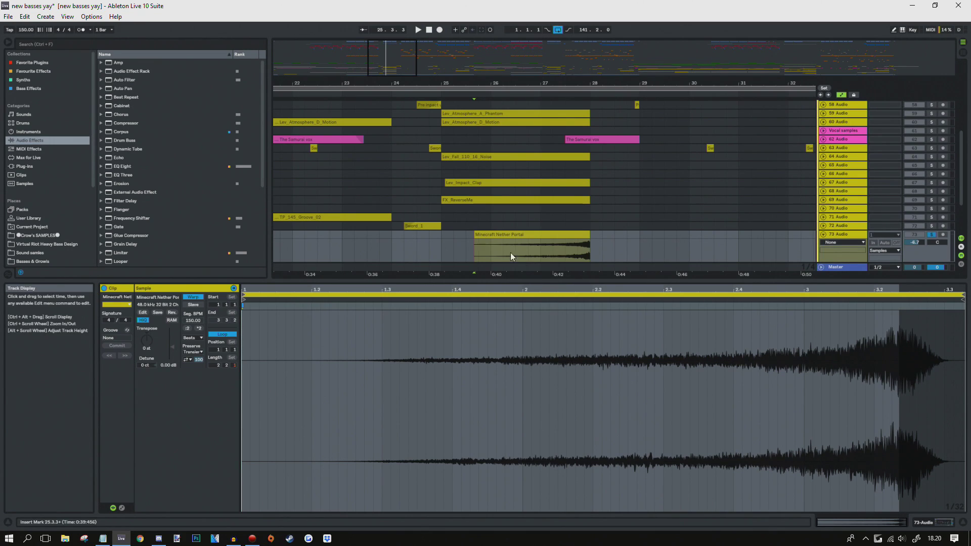
{"action": "left_click", "coordinate": [474, 242]}
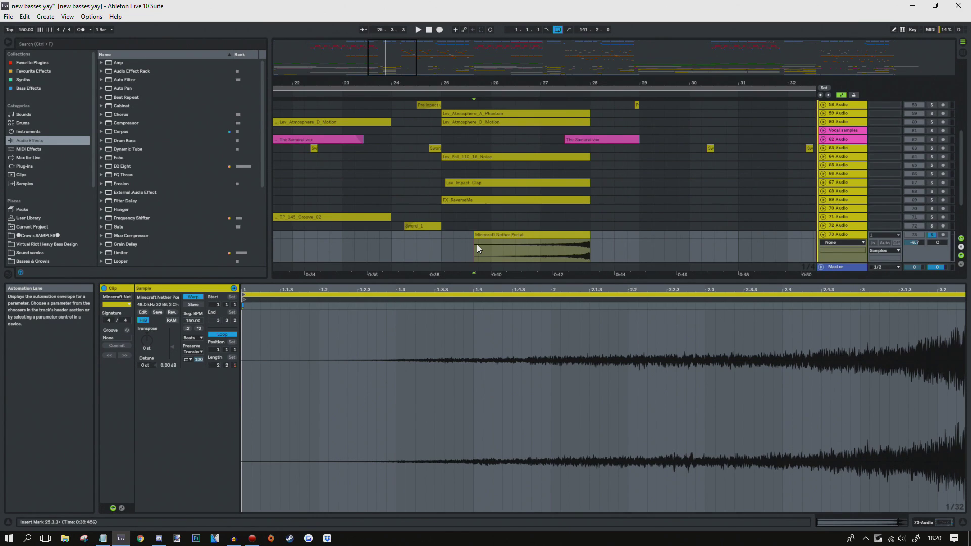
{"action": "left_click", "coordinate": [472, 245]}
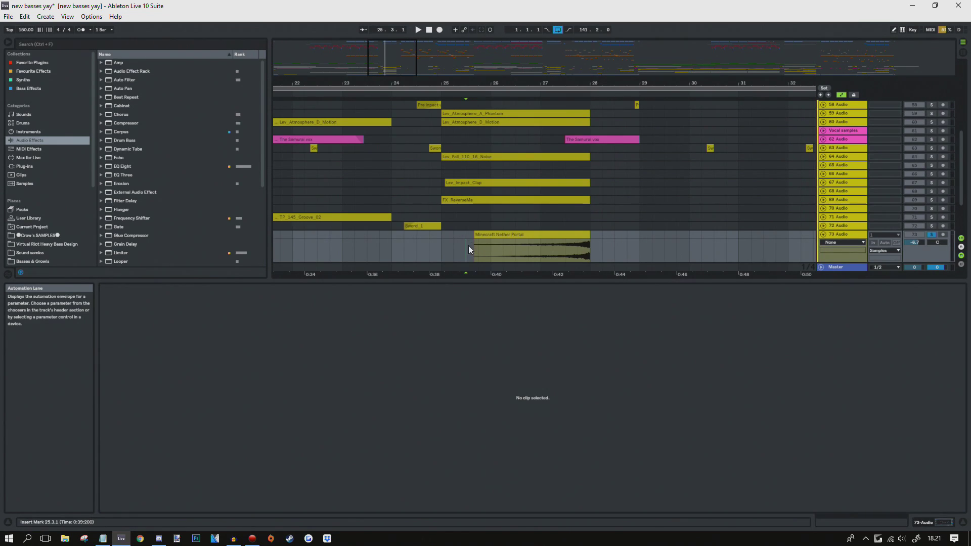
Step: Play the Minecraft Nether Portal clip from near its start at 25.4.1 and return to the track's device view
{"action": "scroll", "coordinate": [467, 233], "scroll_direction": "down", "scroll_amount": 3}
{"action": "left_click", "coordinate": [476, 211]}
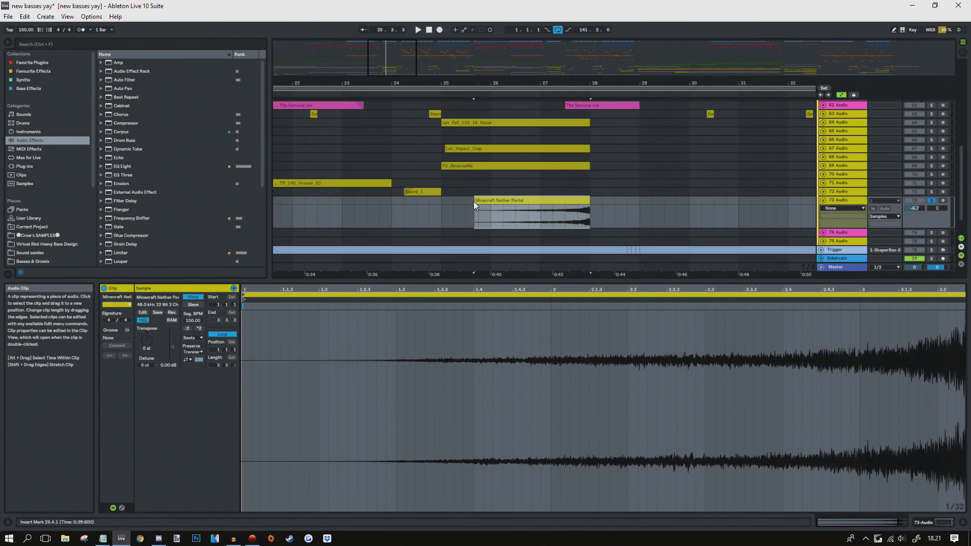
{"action": "left_click", "coordinate": [472, 200]}
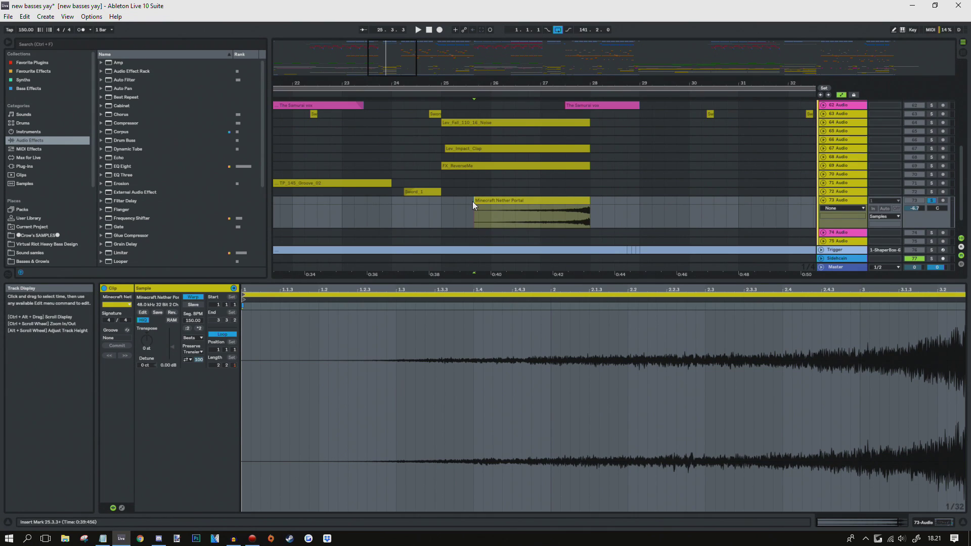
{"action": "left_click", "coordinate": [480, 204]}
{"action": "key", "text": "space"}
{"action": "key", "text": "shift+Tab"}
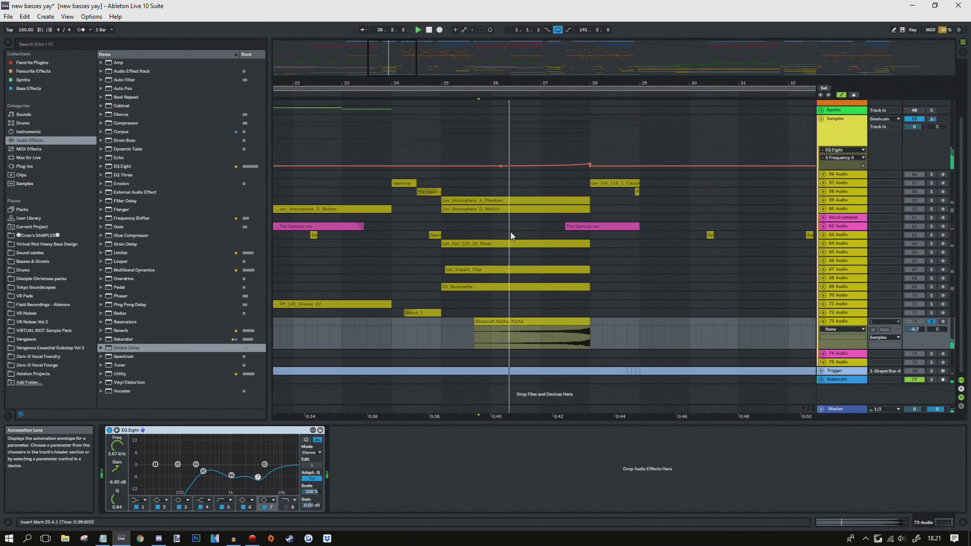
Step: Show the full arrangement and expand the Synths group to reveal its tracks
{"action": "left_click_drag", "start_coordinate": [607, 84], "coordinate": [536, 84]}
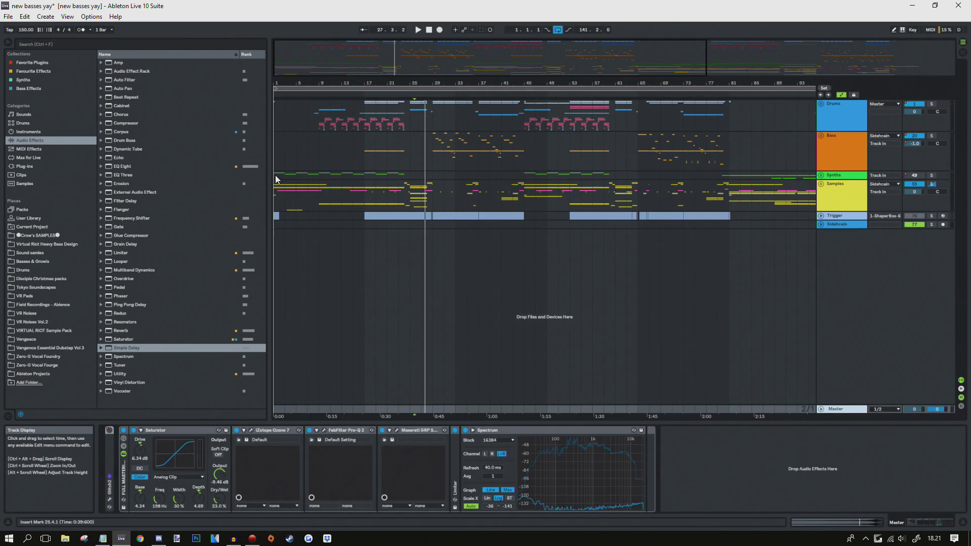
{"action": "left_click", "coordinate": [826, 175]}
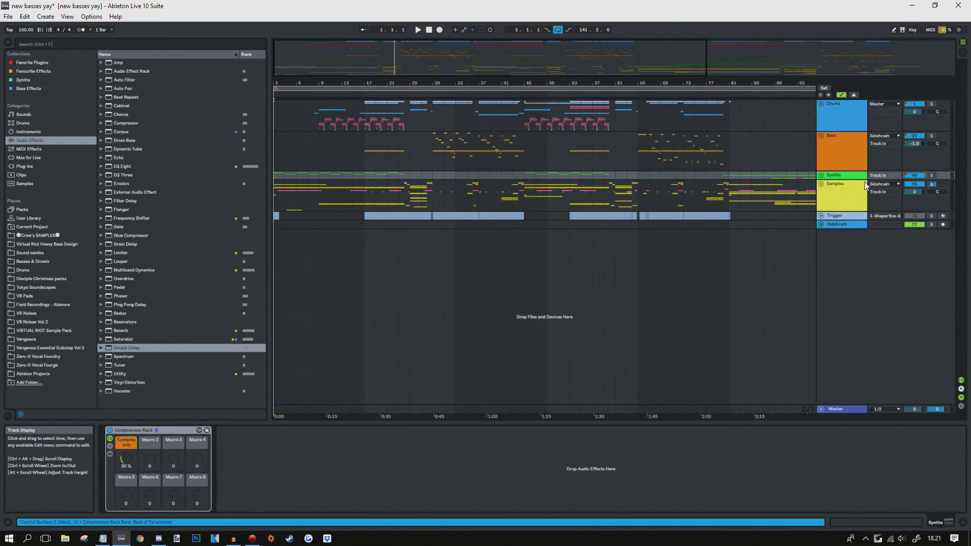
{"action": "left_click", "coordinate": [822, 175]}
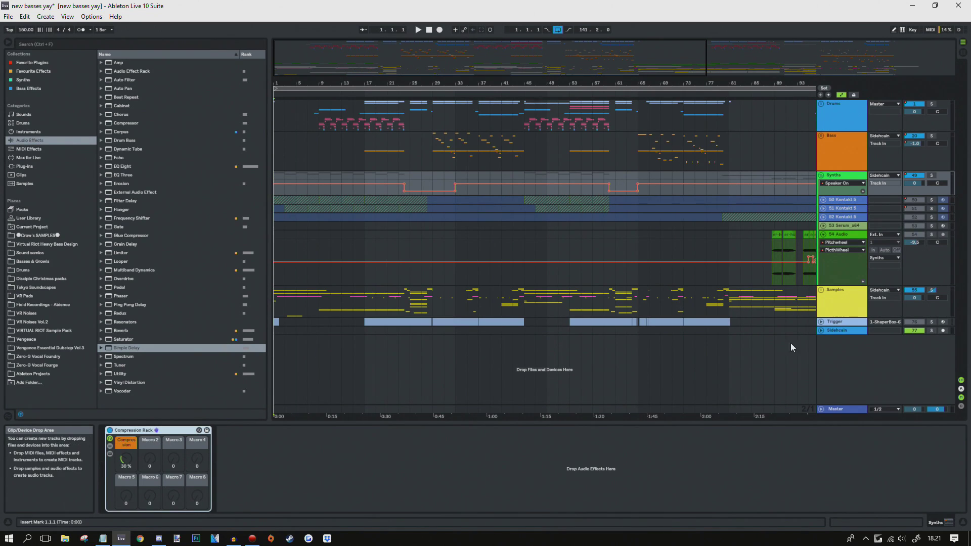
Step: Show the device chains of the Samples group, the Bass group and the 50 Kontakt 5 track in turn
{"action": "left_click", "coordinate": [839, 301]}
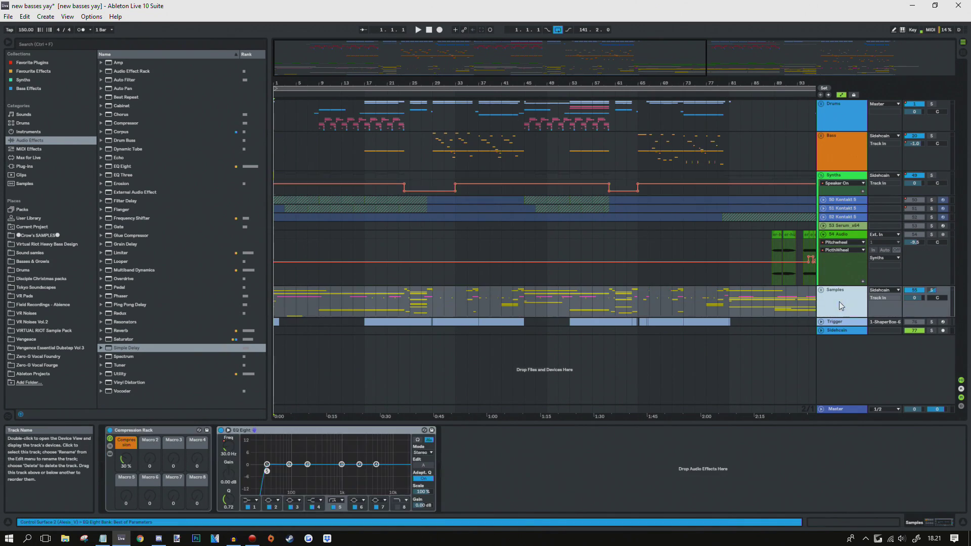
{"action": "left_click", "coordinate": [849, 159]}
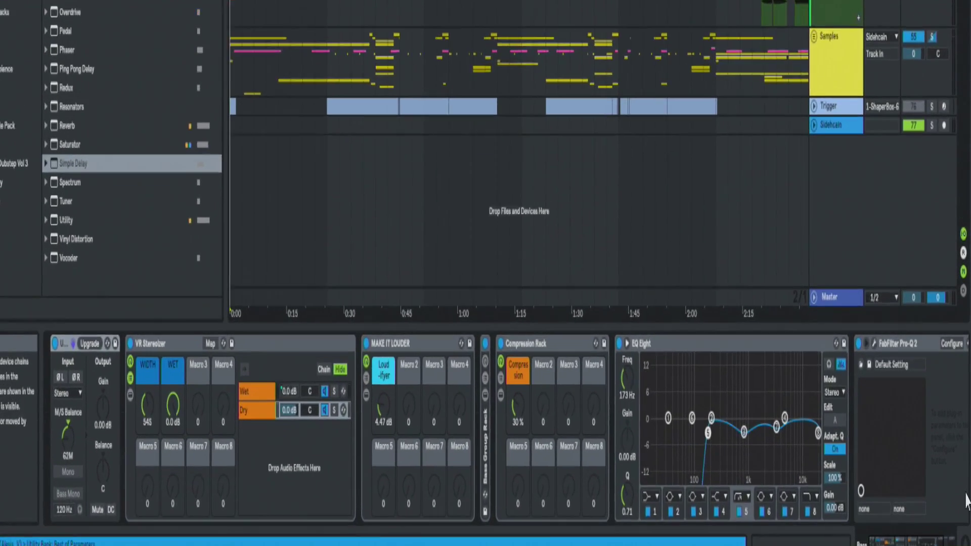
{"action": "left_click", "coordinate": [848, 200]}
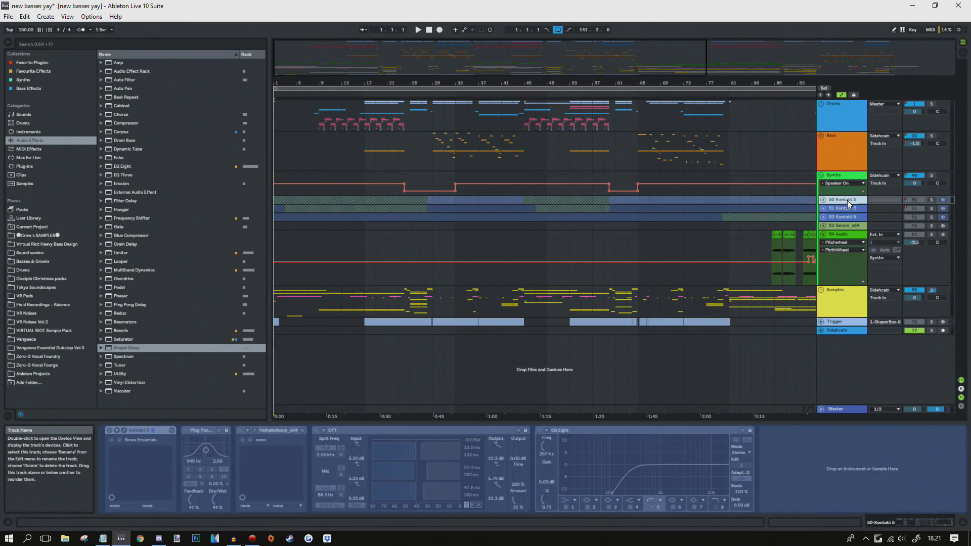
Step: Expand the 51 Kontakt 5 track and solo 50 Kontakt 5 for playback from the start of the arrangement
{"action": "left_click", "coordinate": [822, 208]}
{"action": "left_click", "coordinate": [934, 199]}
{"action": "left_click_drag", "start_coordinate": [287, 84], "coordinate": [288, 129]}
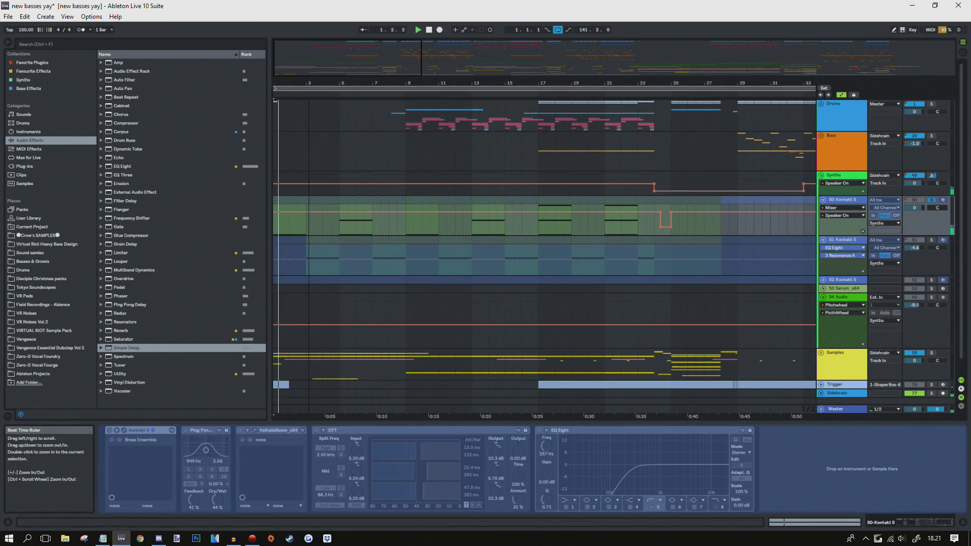
Step: Audition the soloed 50 Kontakt 5 part from bars 5, 9, 13, 17 and 3
{"action": "left_click", "coordinate": [338, 230]}
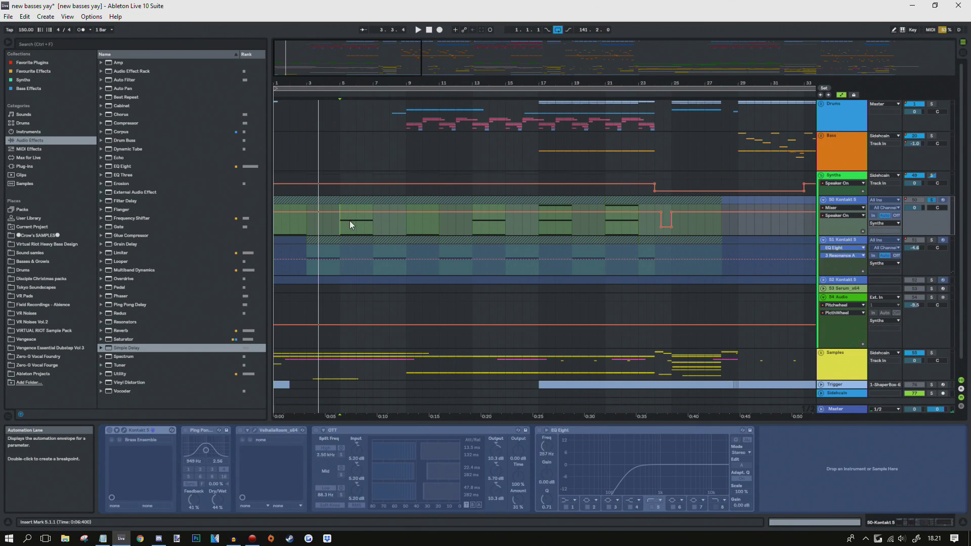
{"action": "left_click", "coordinate": [406, 228]}
{"action": "key", "text": "space"}
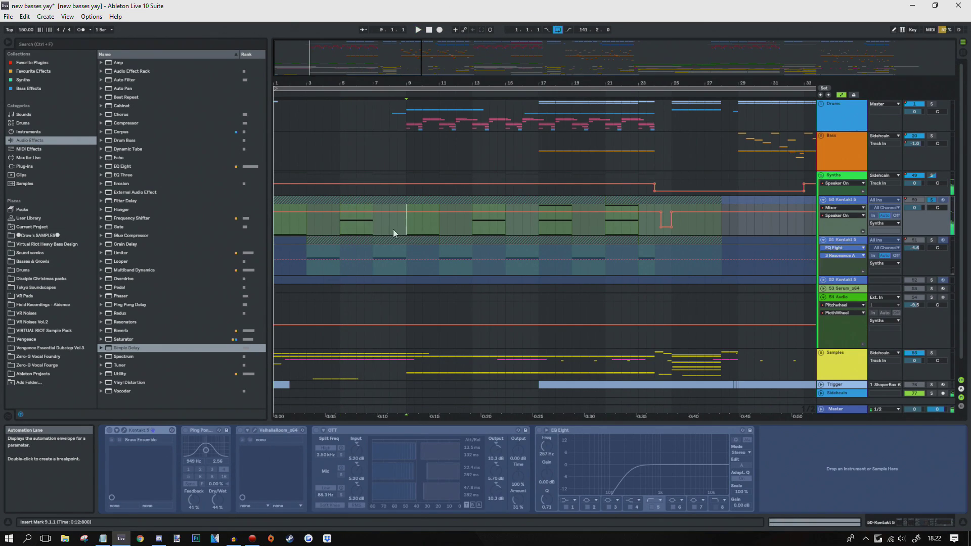
{"action": "left_click", "coordinate": [471, 224]}
{"action": "left_click", "coordinate": [541, 220]}
{"action": "key", "text": "space"}
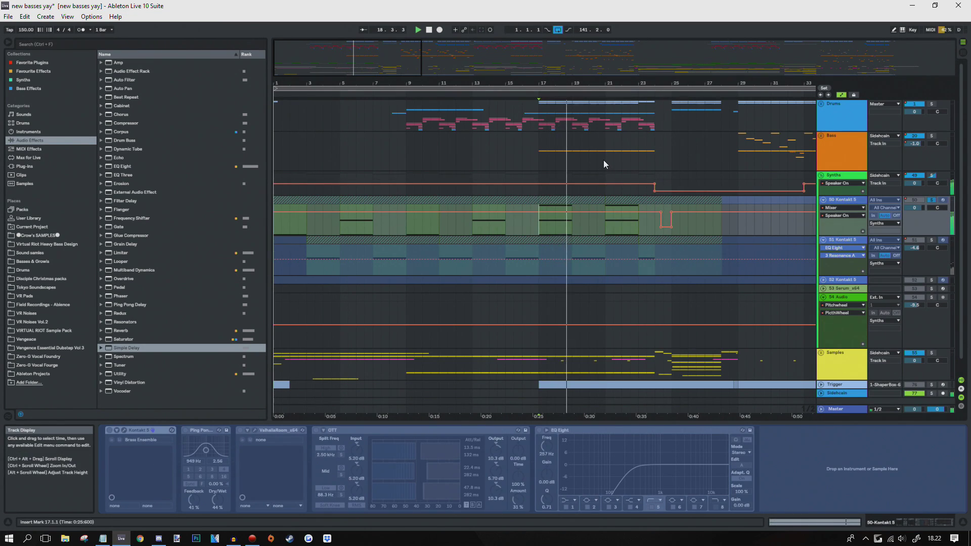
{"action": "left_click", "coordinate": [307, 219]}
{"action": "key", "text": "space"}
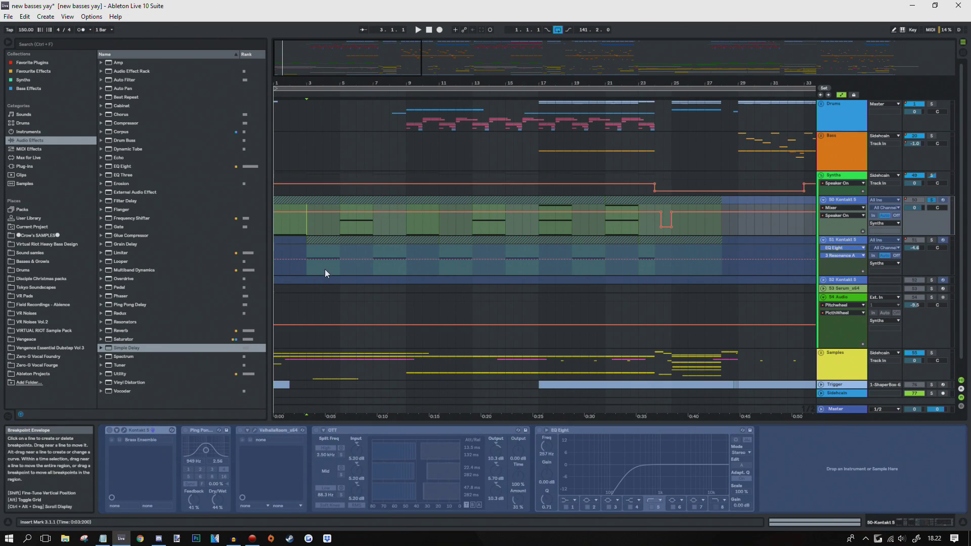
Step: Solo the 51 Kontakt 5 track and play its part from bar 3
{"action": "left_click", "coordinate": [307, 251]}
{"action": "left_click", "coordinate": [932, 240]}
{"action": "key", "text": "space"}
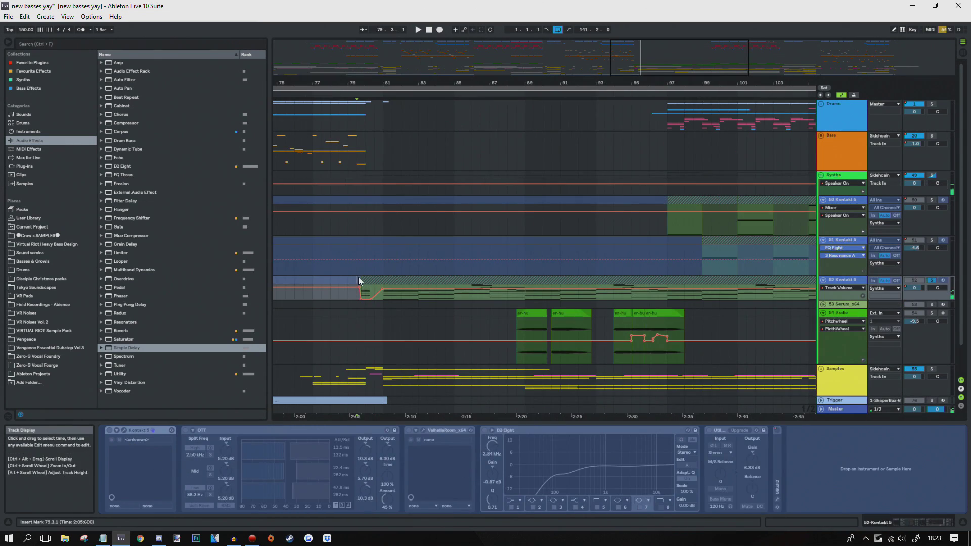
Step: Play the soloed 52 Kontakt 5 part from its clip start at 79.4.1 and from bar 81
{"action": "left_click", "coordinate": [363, 279]}
{"action": "key", "text": "space"}
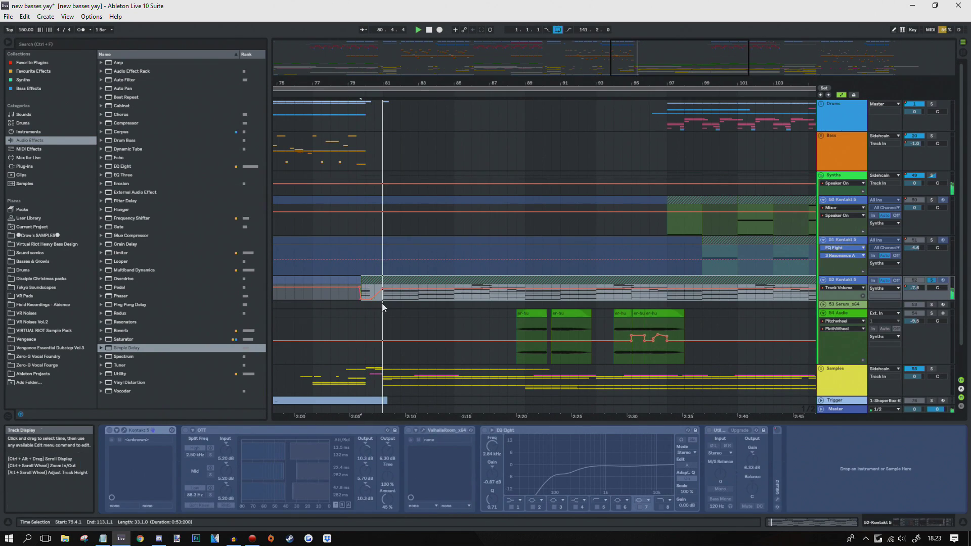
{"action": "left_click", "coordinate": [383, 299]}
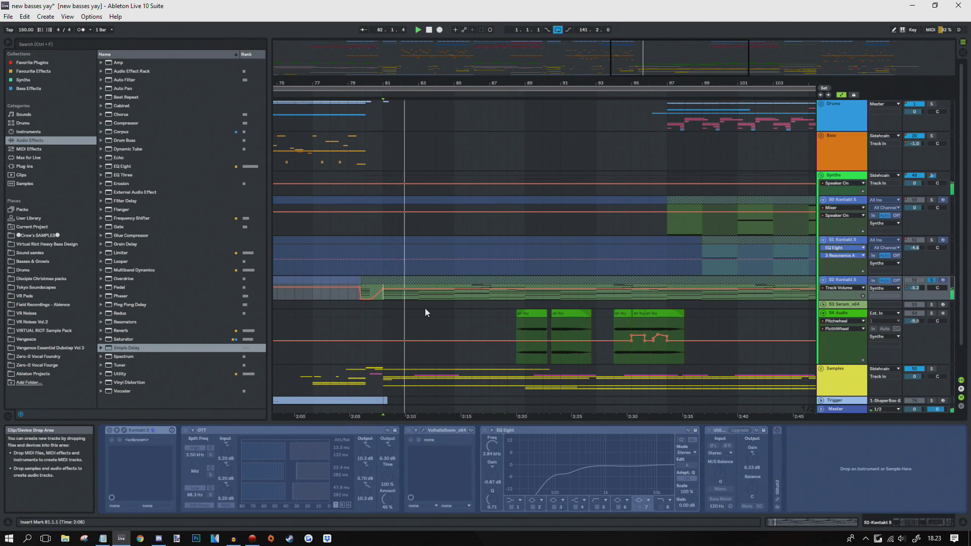
{"action": "key", "text": "space"}
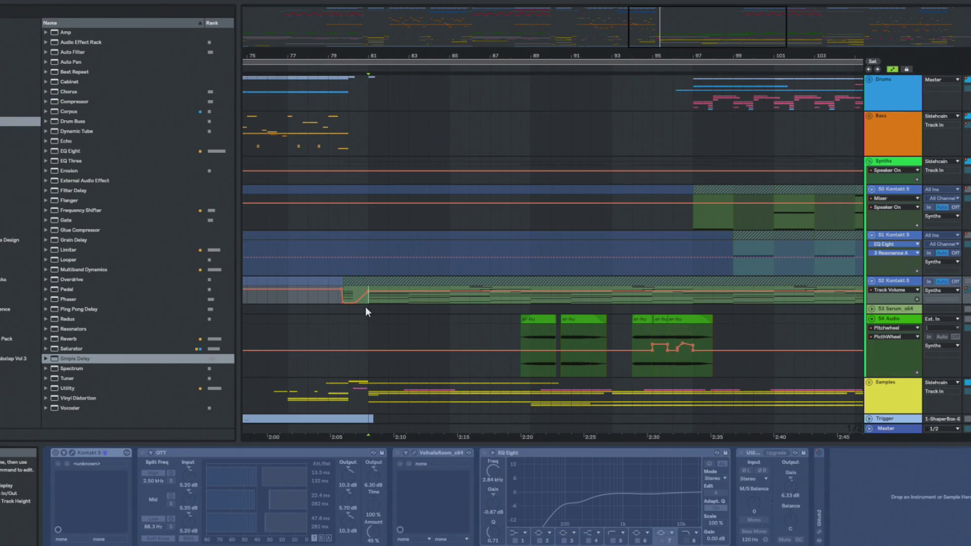
Step: Open the Kontakt player of 52 Kontakt 5 to examine its Guzheng instrument and look through the installed libraries
{"action": "left_click", "coordinate": [342, 280]}
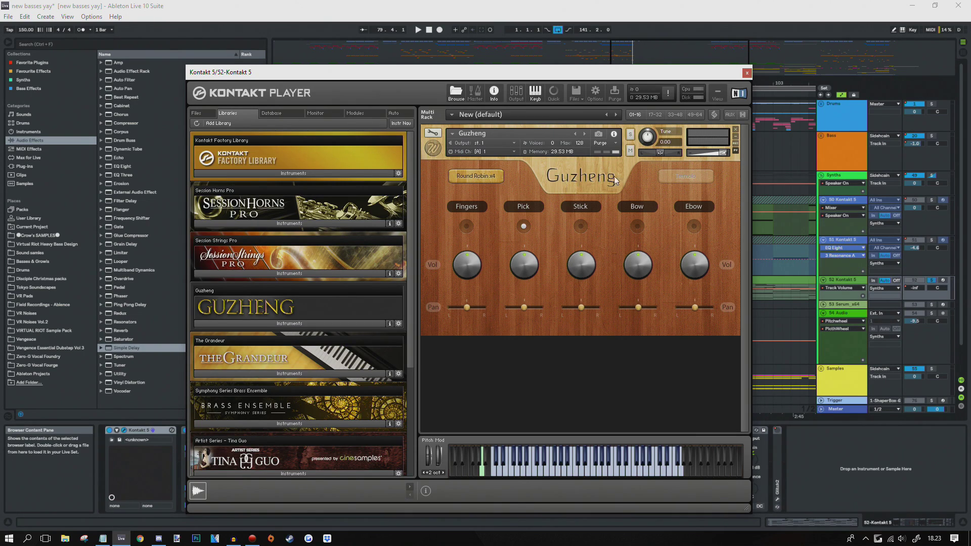
{"action": "scroll", "coordinate": [412, 378], "scroll_direction": "down", "scroll_amount": 3}
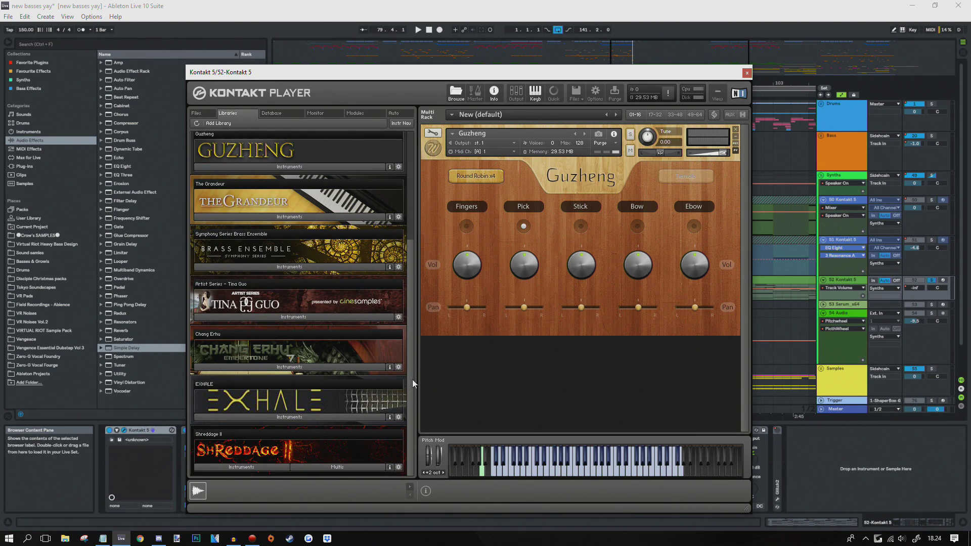
{"action": "scroll", "coordinate": [413, 370], "scroll_direction": "up", "scroll_amount": 2}
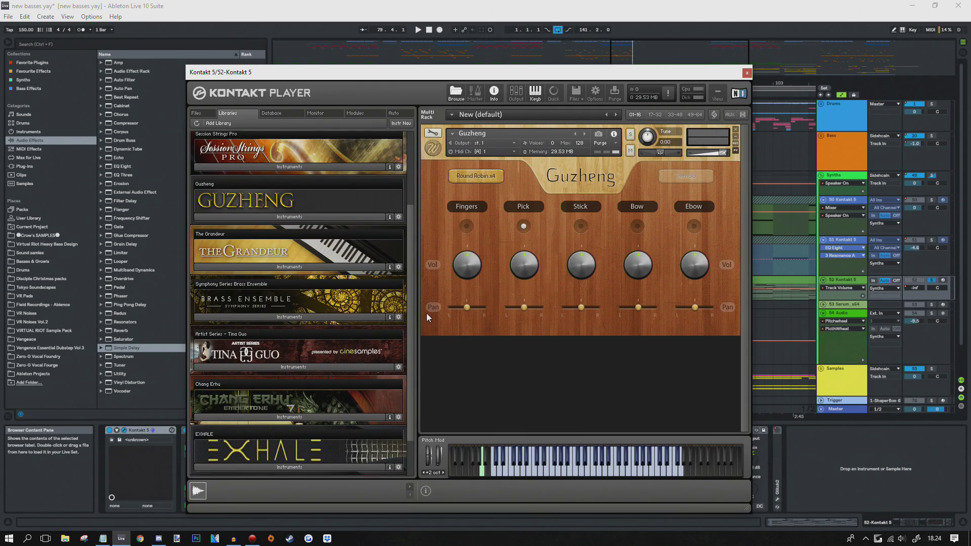
{"action": "scroll", "coordinate": [409, 309], "scroll_direction": "up", "scroll_amount": 2}
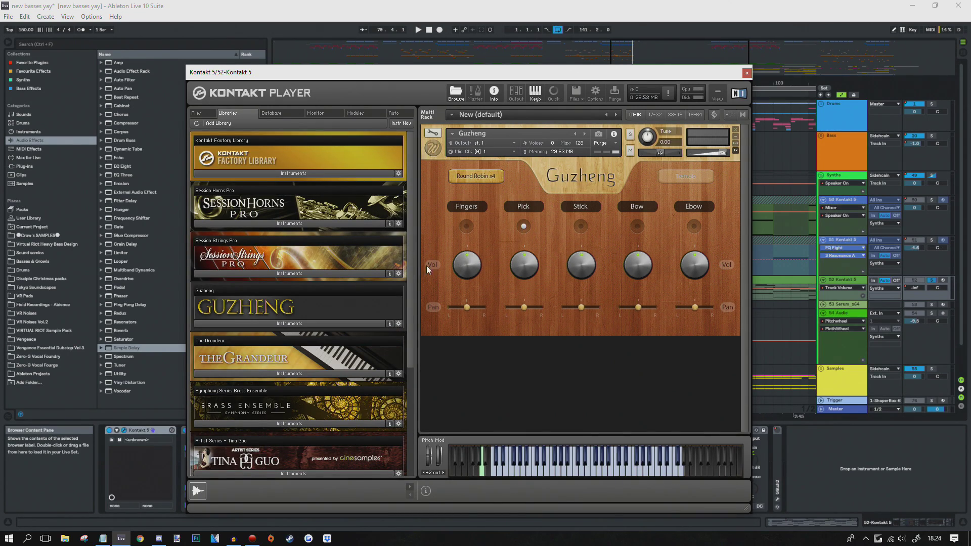
{"action": "scroll", "coordinate": [414, 245], "scroll_direction": "down", "scroll_amount": 3}
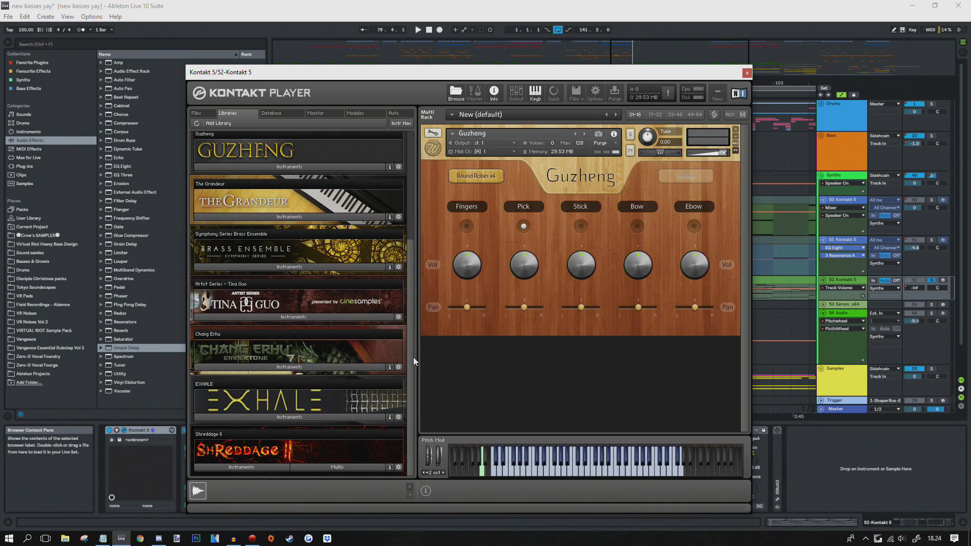
{"action": "scroll", "coordinate": [407, 344], "scroll_direction": "up", "scroll_amount": 3}
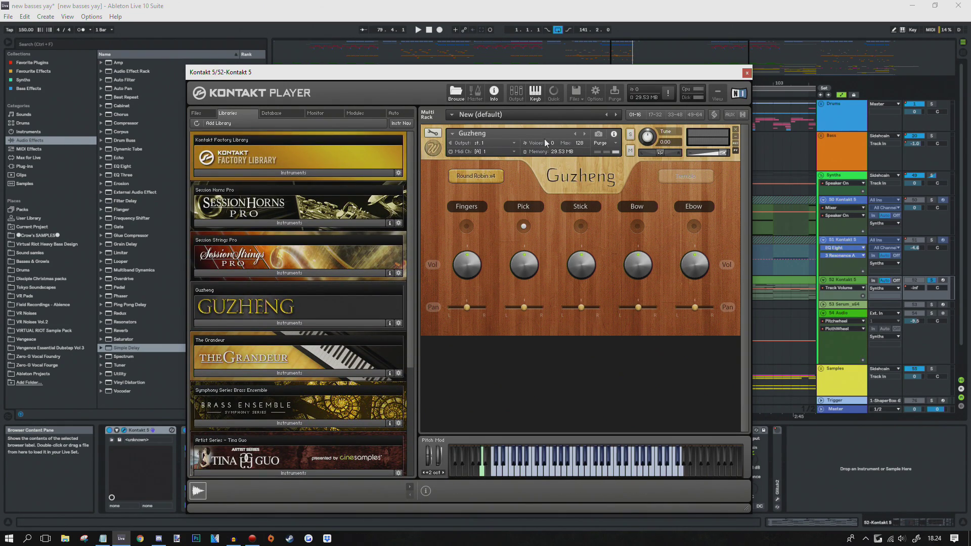
Step: Solo the 54 Audio track and audition its clips from 88.3.1, placing the insert marker at 95.1.1
{"action": "left_click", "coordinate": [399, 330]}
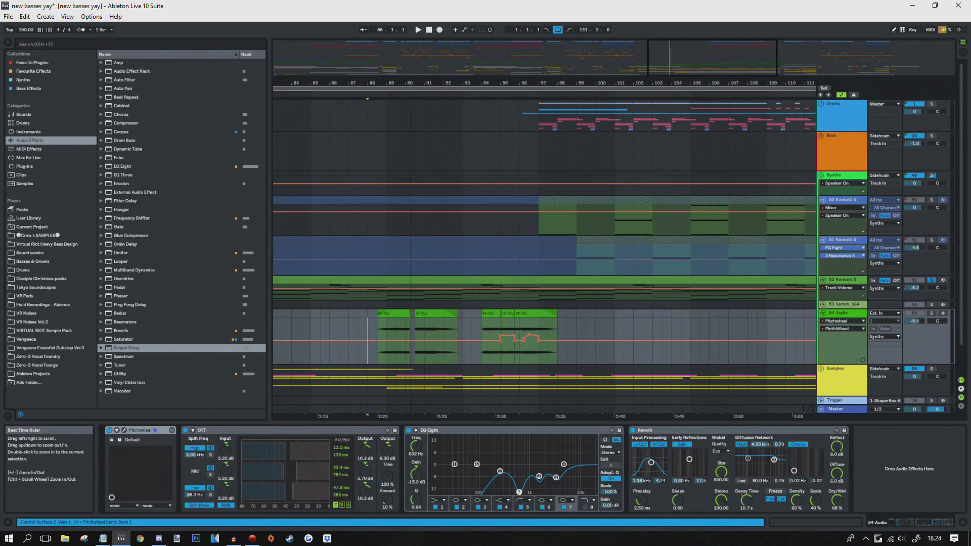
{"action": "left_click", "coordinate": [399, 317]}
{"action": "left_click", "coordinate": [931, 313]}
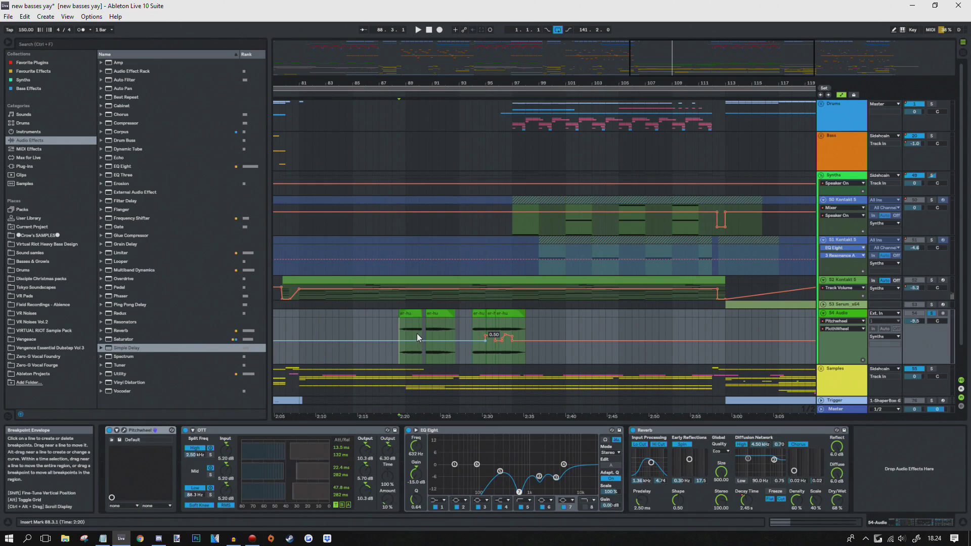
{"action": "scroll", "coordinate": [405, 284], "scroll_direction": "down", "scroll_amount": 2}
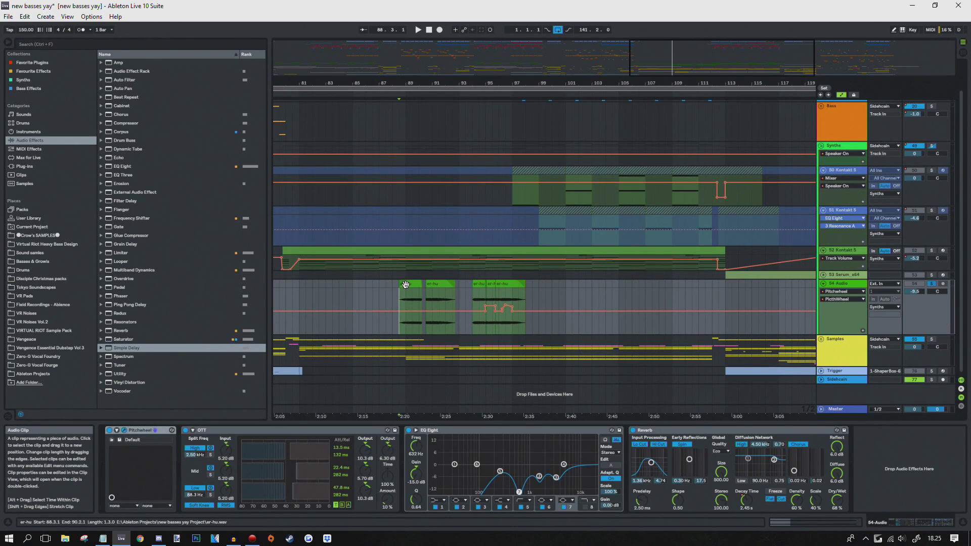
{"action": "double_click", "coordinate": [406, 284]}
{"action": "left_click", "coordinate": [485, 304]}
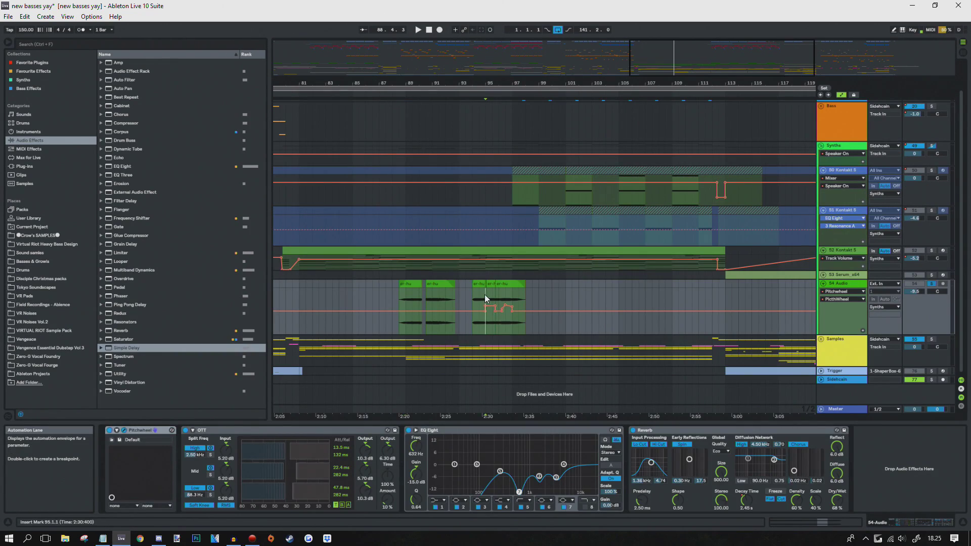
Step: Open the Pitchwheel plug-in of 54 Audio and watch it while playing the automated clips from 94.3.1
{"action": "left_click", "coordinate": [124, 431]}
{"action": "left_click_drag", "start_coordinate": [435, 172], "coordinate": [629, 206]}
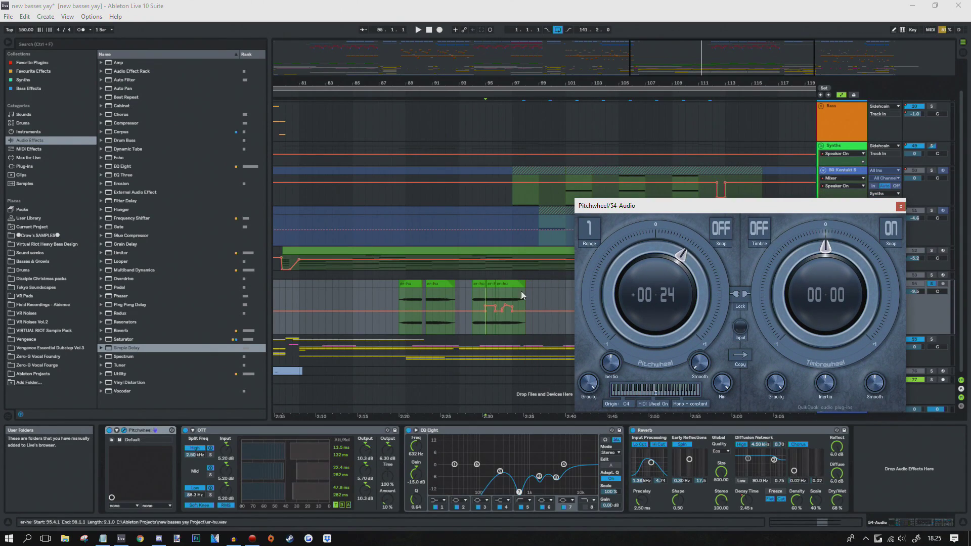
{"action": "left_click", "coordinate": [485, 293]}
{"action": "key", "text": "space"}
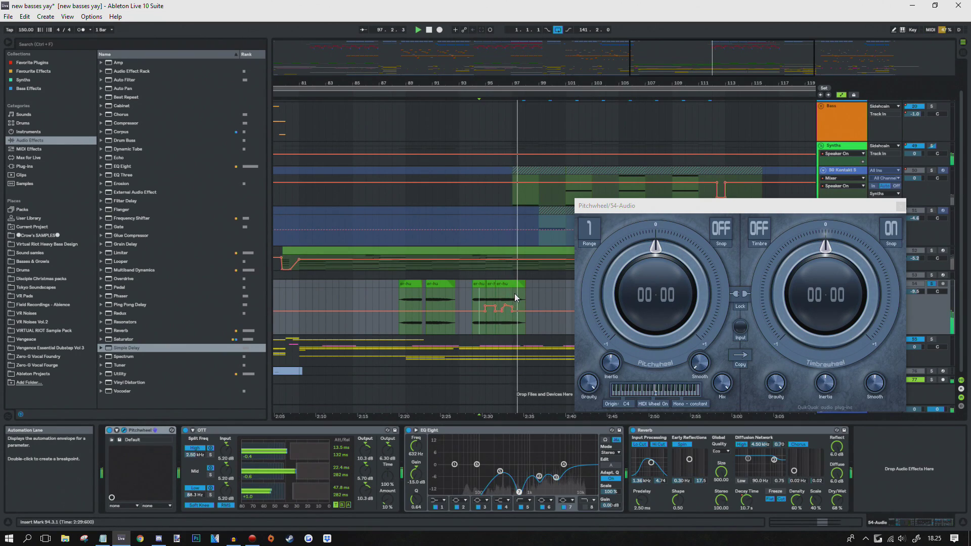
{"action": "key", "text": "space"}
{"action": "left_click", "coordinate": [527, 293]}
{"action": "key", "text": "ctrl+alt+p"}
Step: Solo the 53 Serum_x64 track and play its pitch-bend riser from bar 113, returning the insert marker to 113.1.1
{"action": "left_click", "coordinate": [396, 302]}
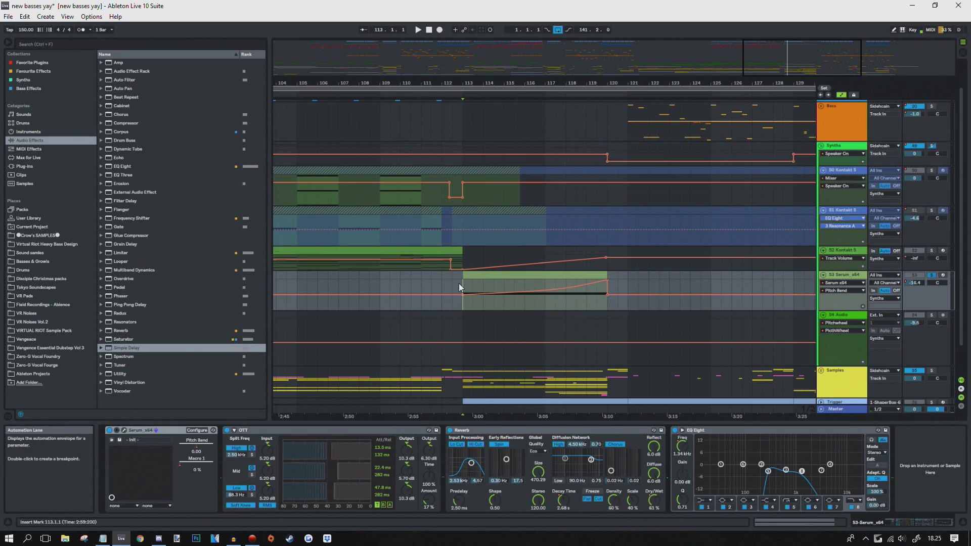
{"action": "left_click_drag", "start_coordinate": [483, 83], "coordinate": [463, 194]}
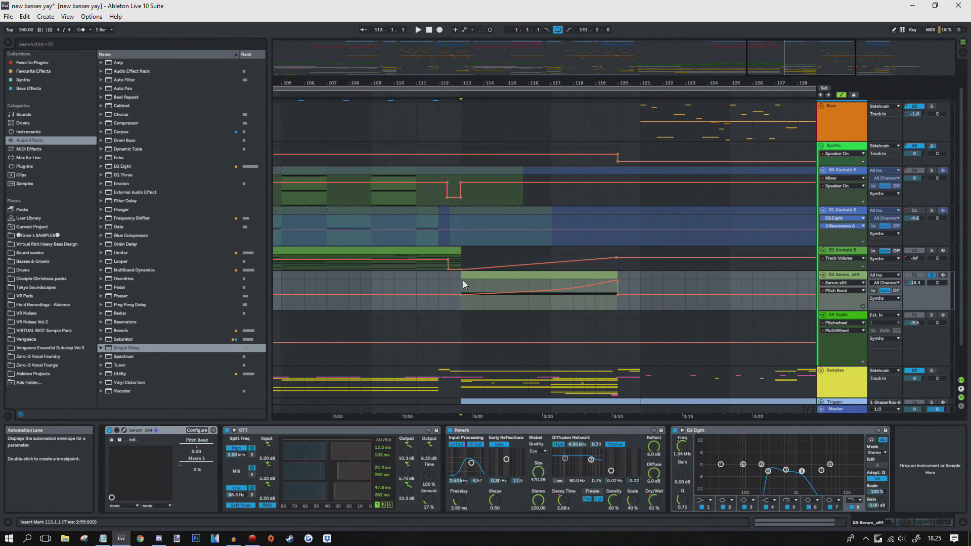
{"action": "key", "text": "space"}
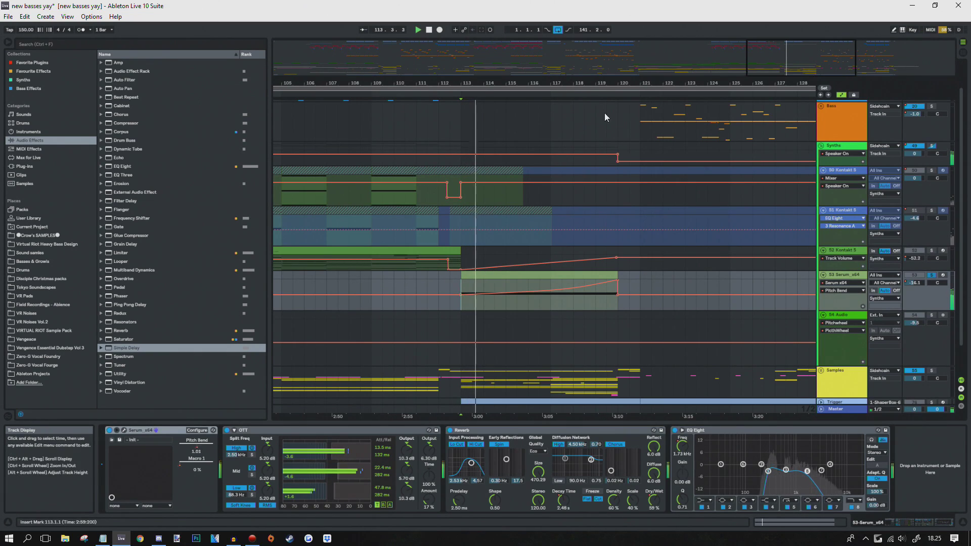
{"action": "left_click_drag", "start_coordinate": [589, 84], "coordinate": [589, 108]}
{"action": "scroll", "coordinate": [520, 289], "scroll_direction": "down", "scroll_amount": 2}
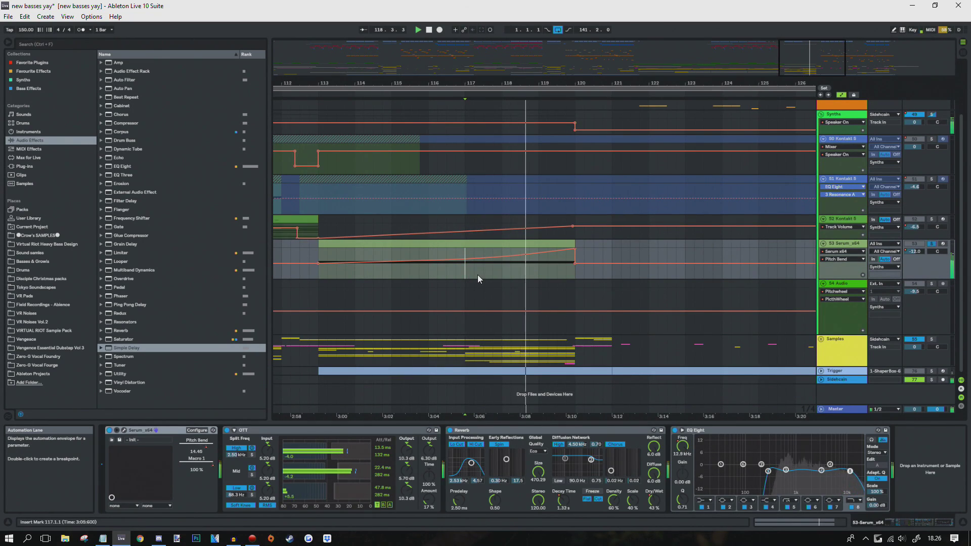
{"action": "left_click", "coordinate": [316, 271]}
{"action": "key", "text": "space"}
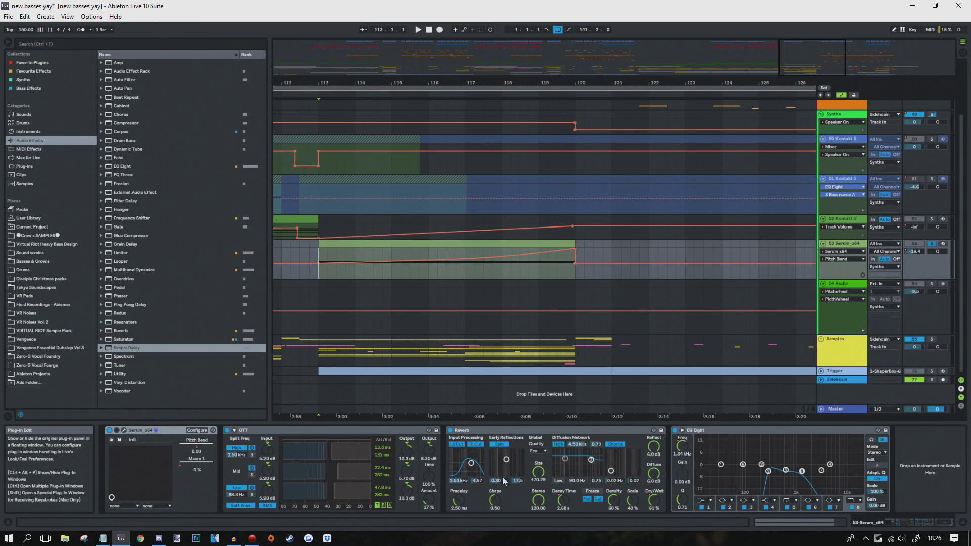
Step: Open the Serum plug-in of 53 Serum_x64, view its FX and OSC pages, and close it
{"action": "left_click", "coordinate": [122, 430]}
{"action": "left_click_drag", "start_coordinate": [360, 40], "coordinate": [458, 75]}
{"action": "left_click", "coordinate": [483, 97]}
{"action": "left_click", "coordinate": [462, 98]}
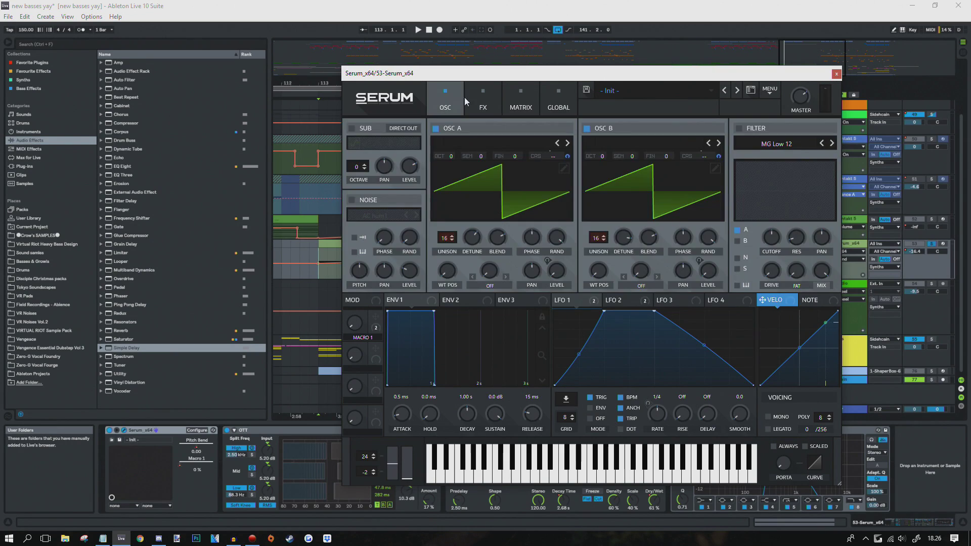
{"action": "left_click", "coordinate": [836, 74]}
Step: Fold the Synths group and inspect the Bass group's device chain, starting with the Utility mid/side balance
{"action": "left_click", "coordinate": [815, 171]}
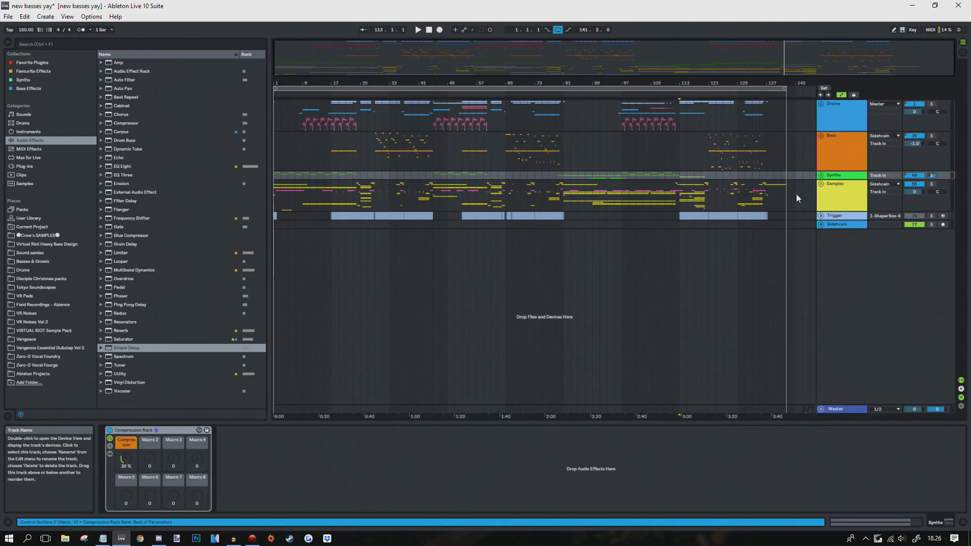
{"action": "left_click", "coordinate": [840, 142]}
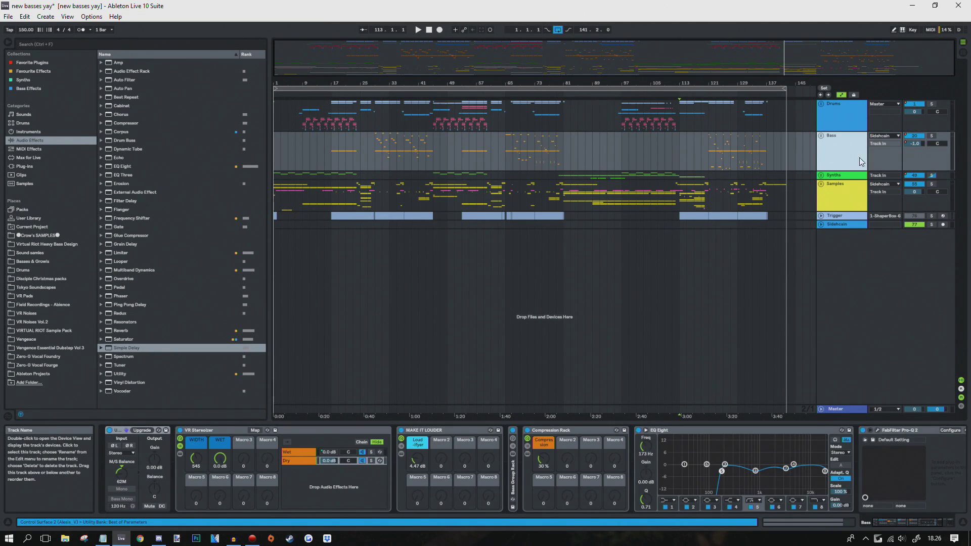
{"action": "left_click", "coordinate": [866, 524]}
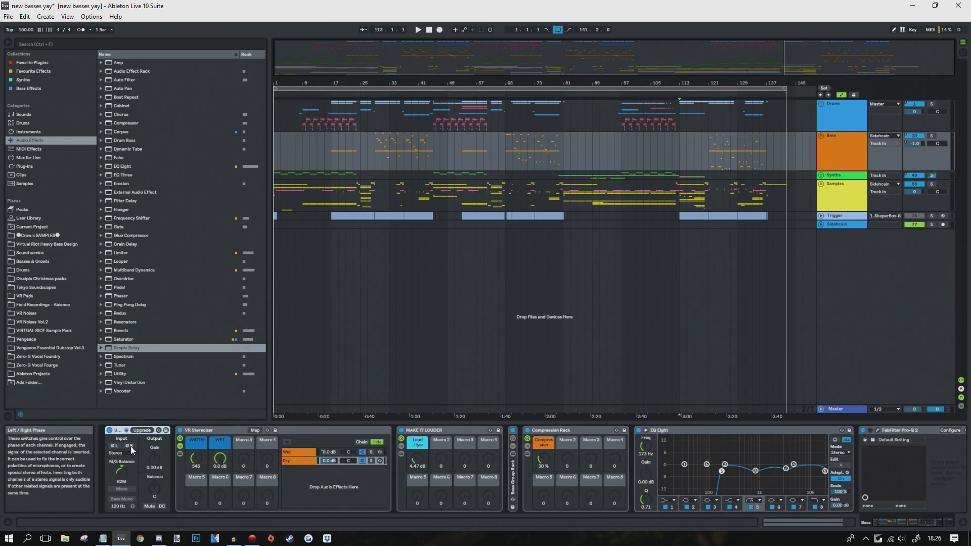
{"action": "left_click", "coordinate": [849, 147]}
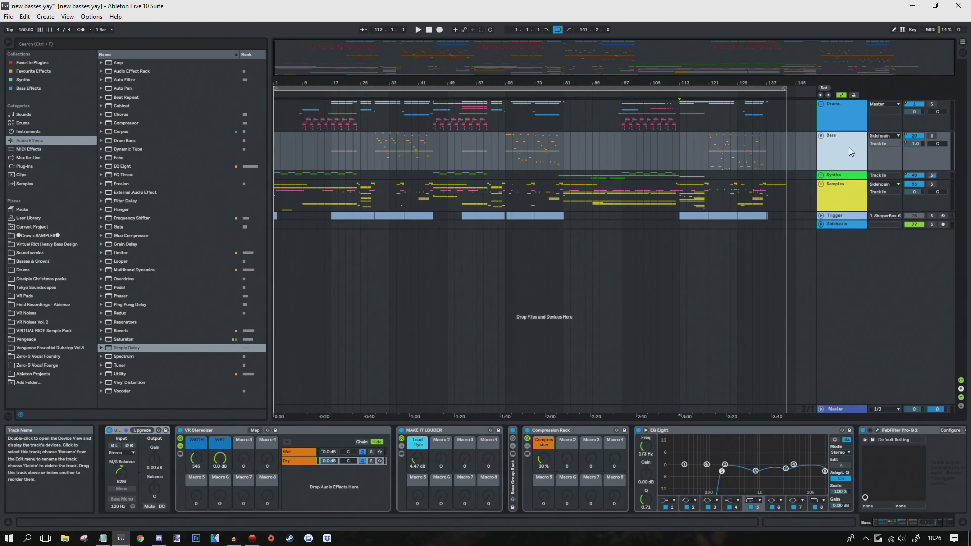
{"action": "left_click", "coordinate": [121, 475]}
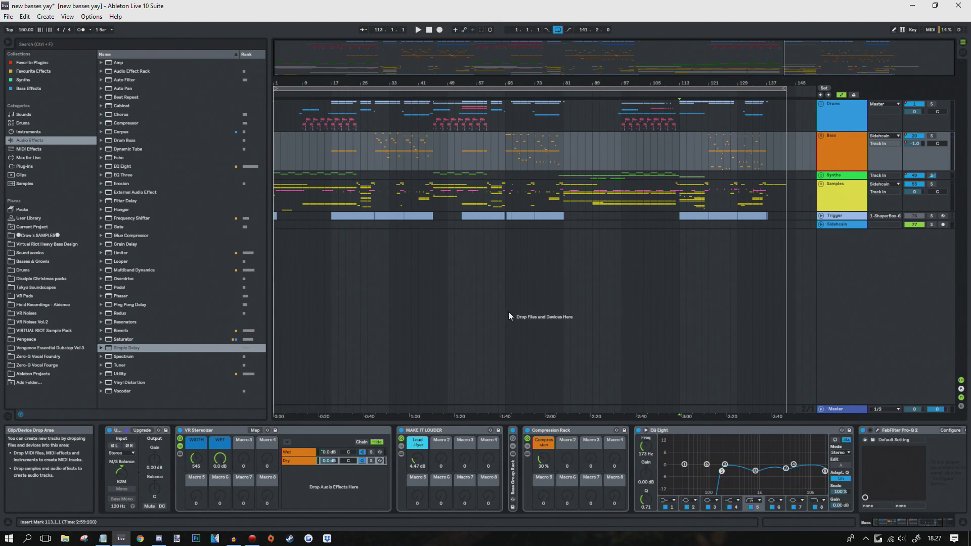
Step: Look through the Bass chain's VR Stereoizer, MAKE IT LOUDER, Bass Group Rack and Compression Rack, folding each one
{"action": "double_click", "coordinate": [302, 430]}
{"action": "left_click", "coordinate": [225, 430]}
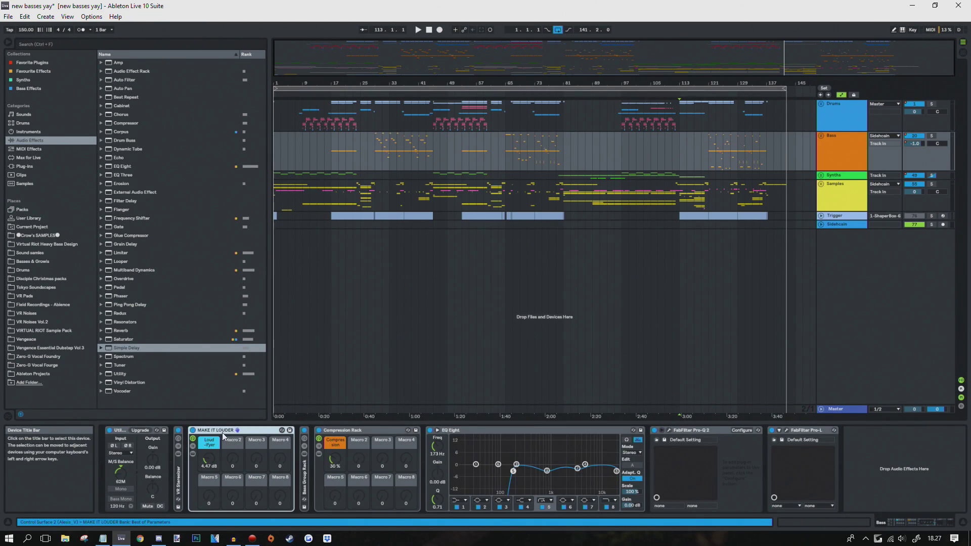
{"action": "double_click", "coordinate": [225, 431]}
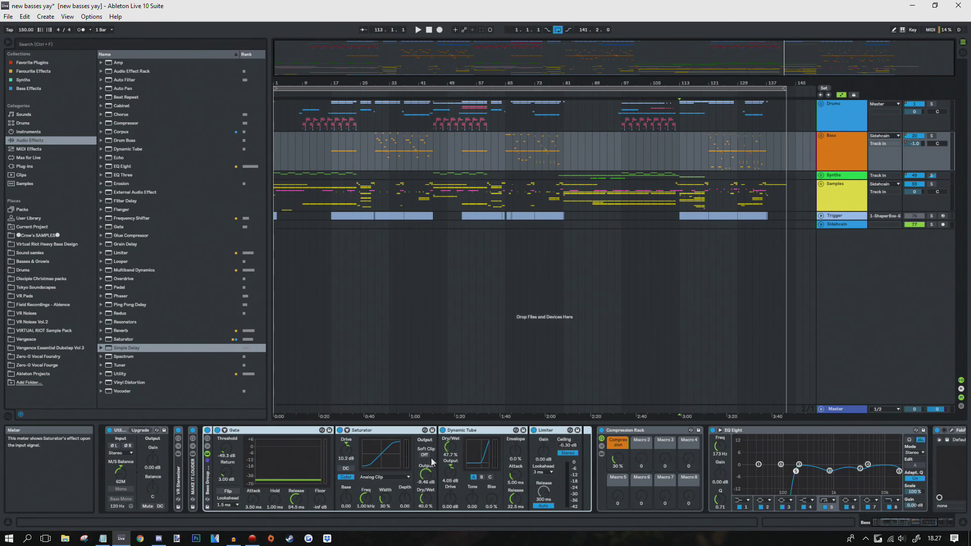
{"action": "key", "text": "Right"}
{"action": "key", "text": "Right"}
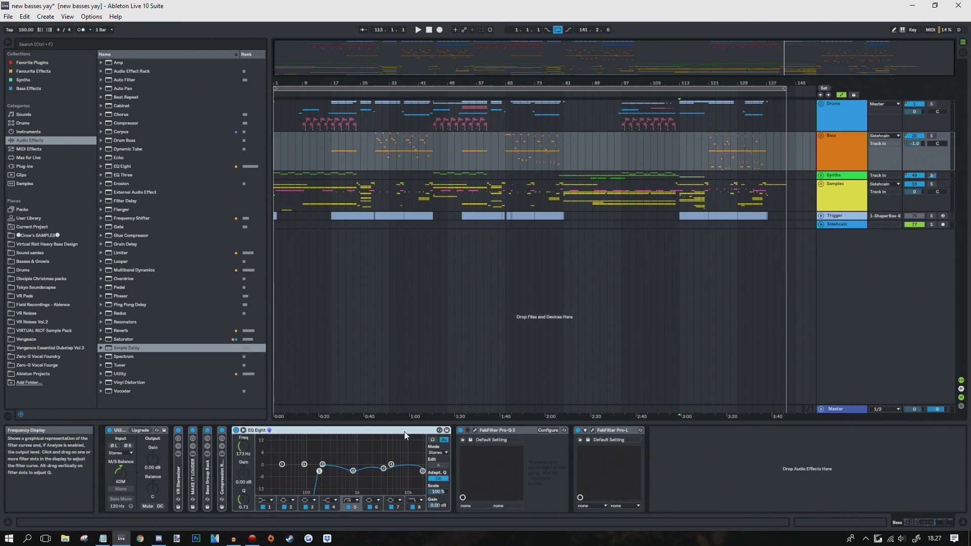
Step: Fold the Bass chain's EQ Eight and inspect the FabFilter Pro-Q 2 curve and the Pro-L limiter
{"action": "double_click", "coordinate": [261, 431]}
{"action": "left_click", "coordinate": [263, 430]}
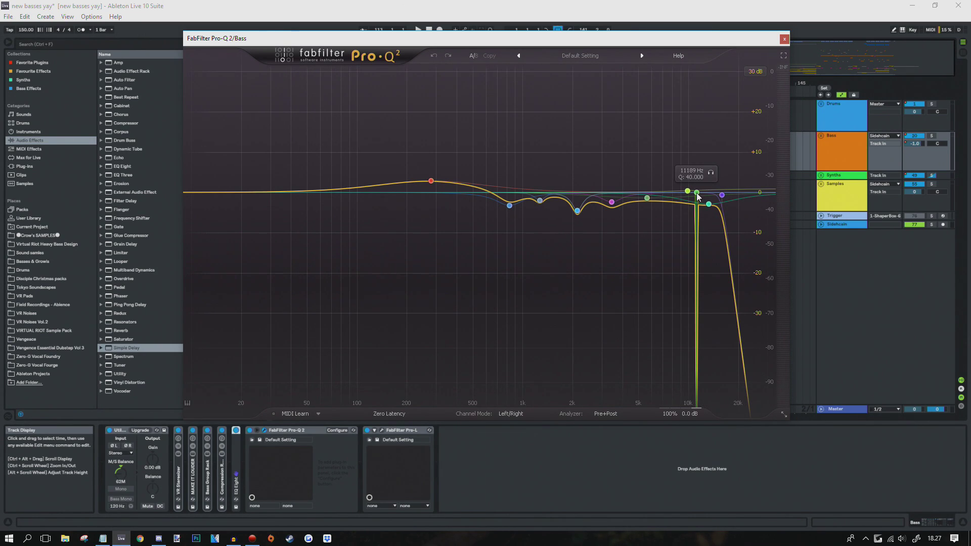
{"action": "left_click", "coordinate": [263, 431]}
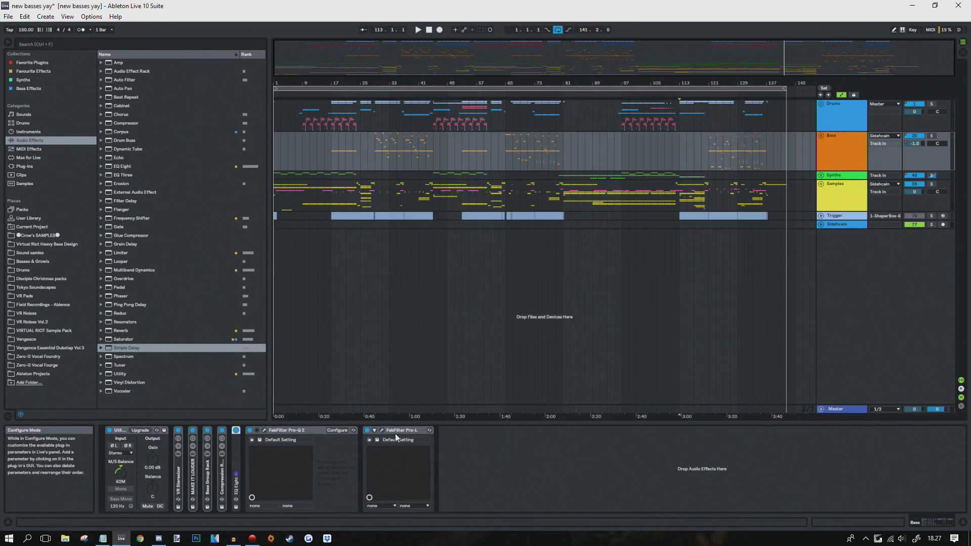
{"action": "left_click", "coordinate": [382, 431]}
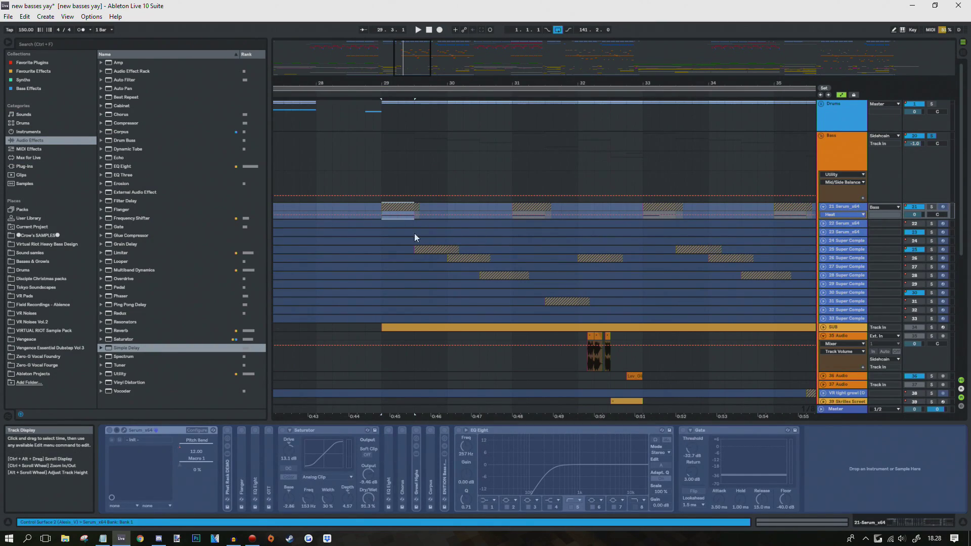
Step: Place the insert marker at 29.1.1, the start of the first clip on the 21 Serum_x64 track
{"action": "left_click_drag", "start_coordinate": [532, 83], "coordinate": [532, 85]}
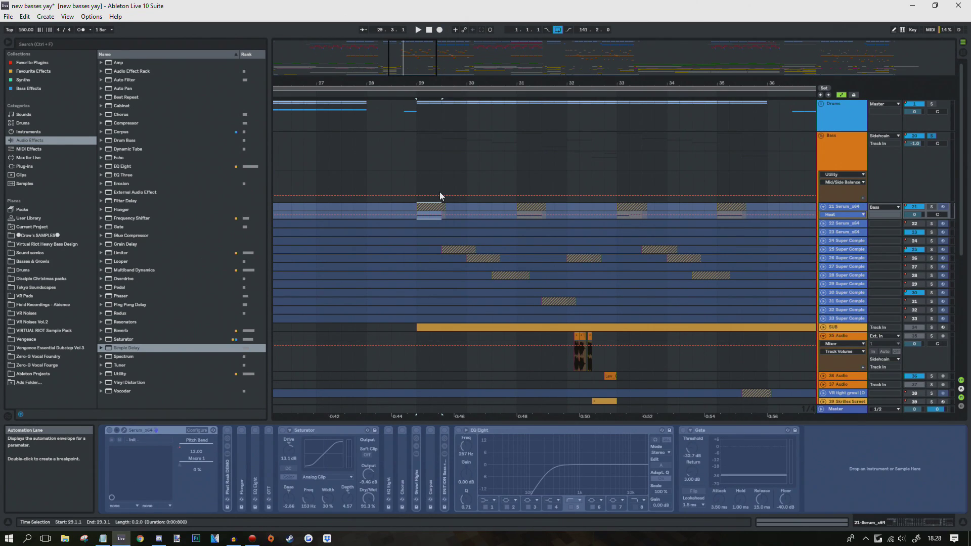
{"action": "left_click", "coordinate": [418, 211]}
{"action": "left_click", "coordinate": [415, 211]}
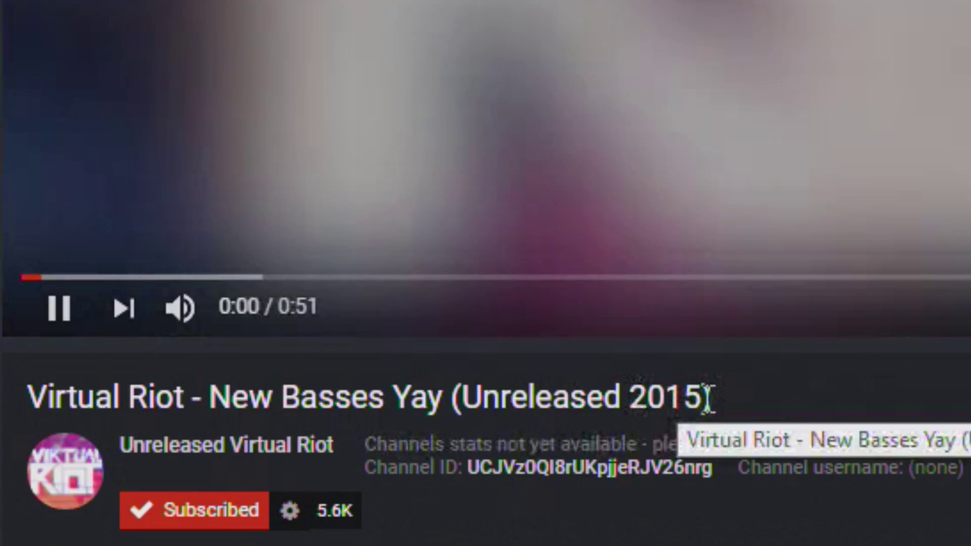
Step: Highlight the title of the "Virtual Riot - New Basses Yay (Unreleased 2015)" video on YouTube
{"action": "left_click_drag", "start_coordinate": [706, 397], "coordinate": [69, 364]}
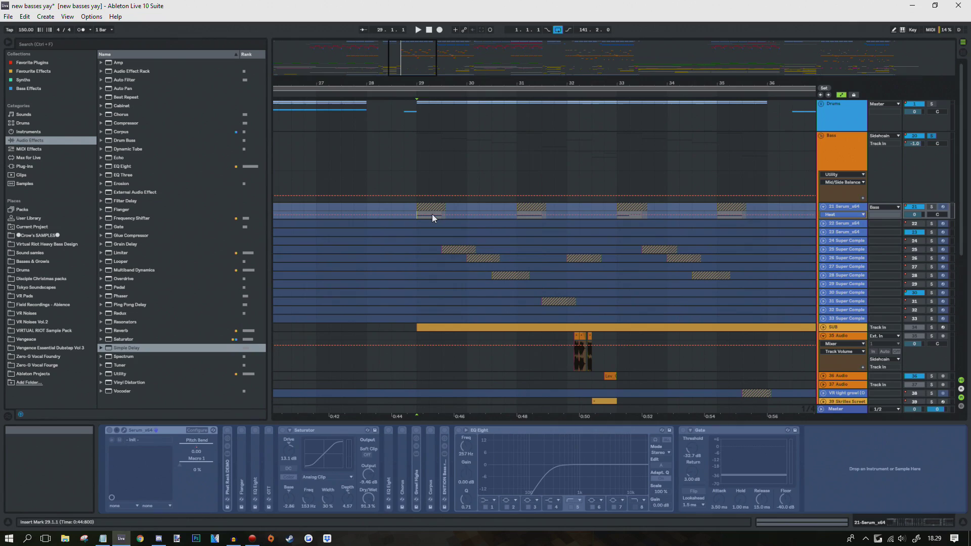
Step: Unfreeze the 21 Serum_x64 track
{"action": "left_click_drag", "start_coordinate": [416, 84], "coordinate": [412, 25]}
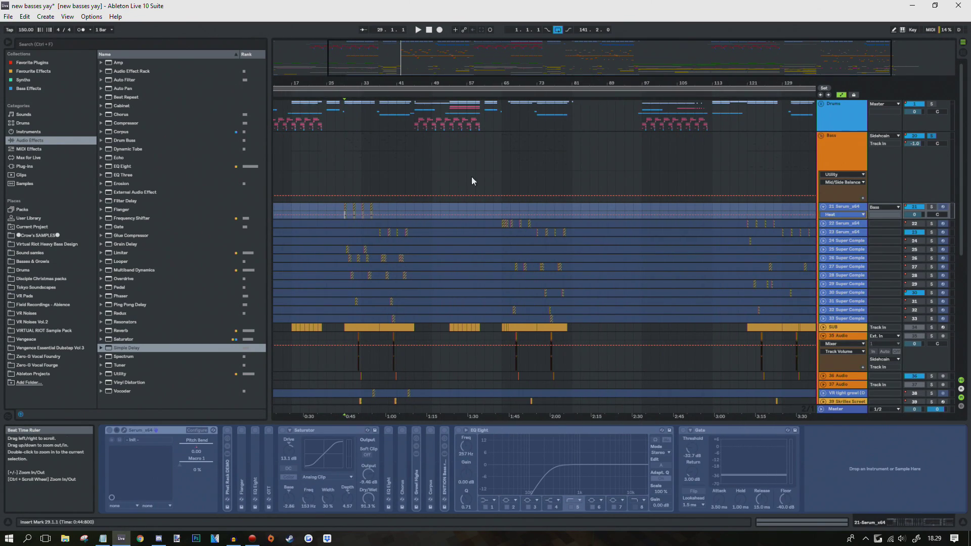
{"action": "scroll", "coordinate": [350, 132], "scroll_direction": "up", "scroll_amount": 10}
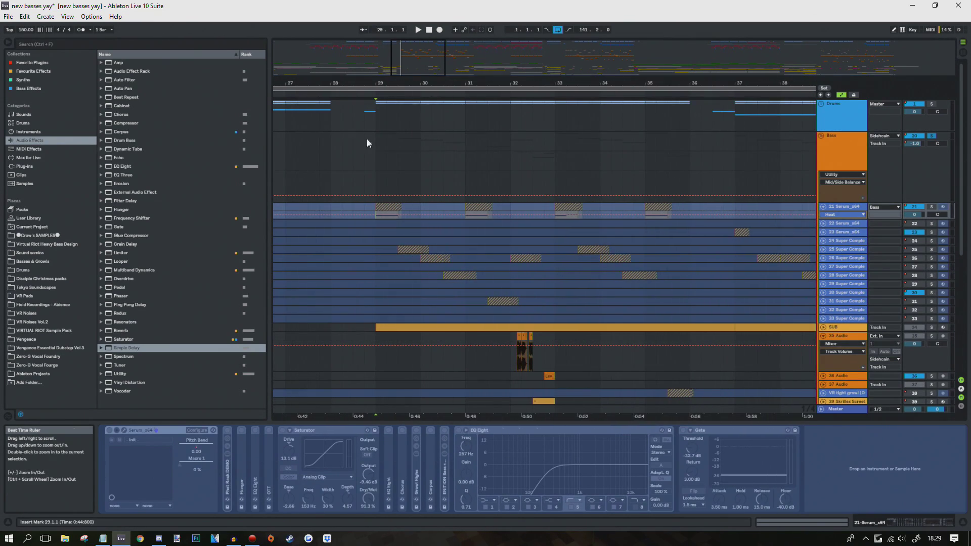
{"action": "right_click", "coordinate": [852, 199]}
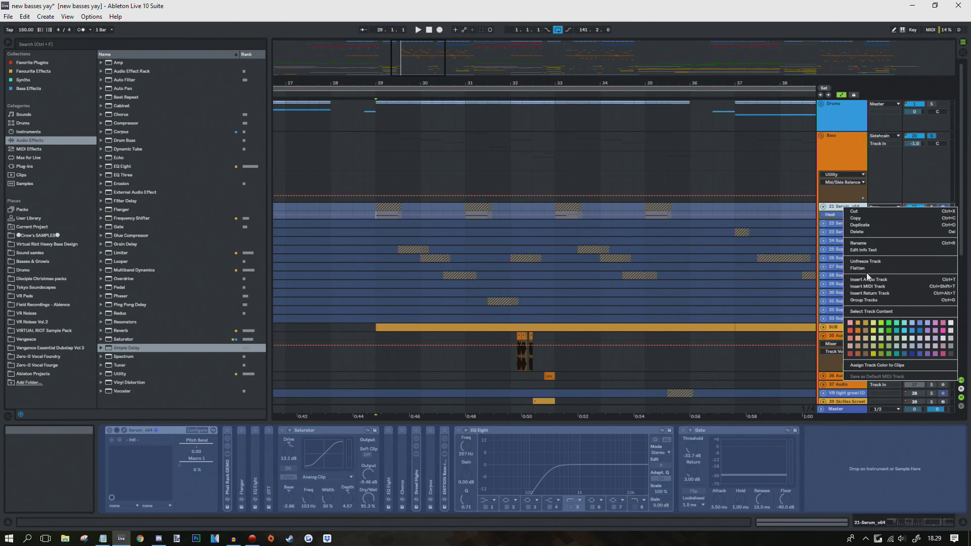
Step: Group all effects after Serum on the 21 Serum_x64 track into one Audio Effect Rack and bypass the rack
{"action": "left_click", "coordinate": [228, 473]}
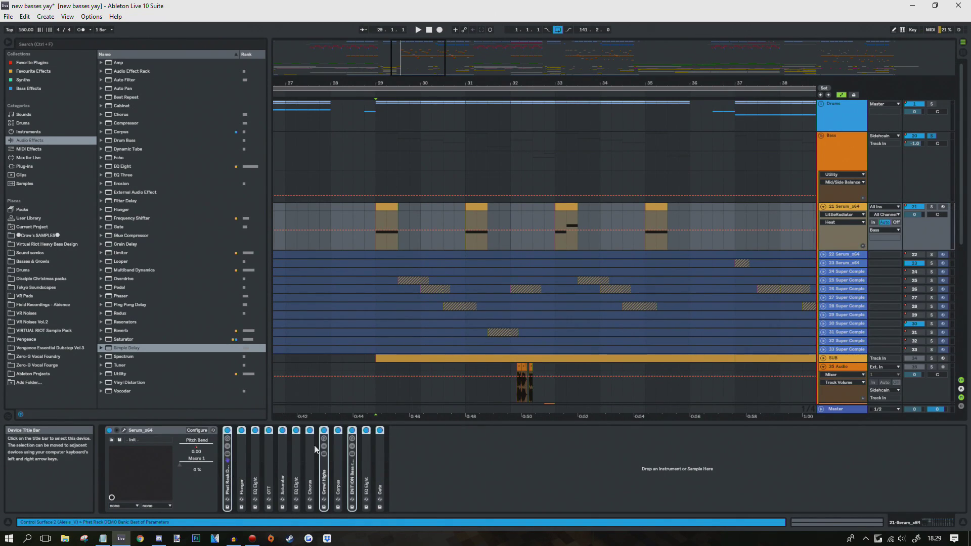
{"action": "key", "text": "ctrl+g"}
{"action": "scroll", "coordinate": [379, 259], "scroll_direction": "up", "scroll_amount": 3}
Step: Unfold the EQ Eight in the Bass group's effect chain and switch off its band 5 filter
{"action": "key", "text": "Up"}
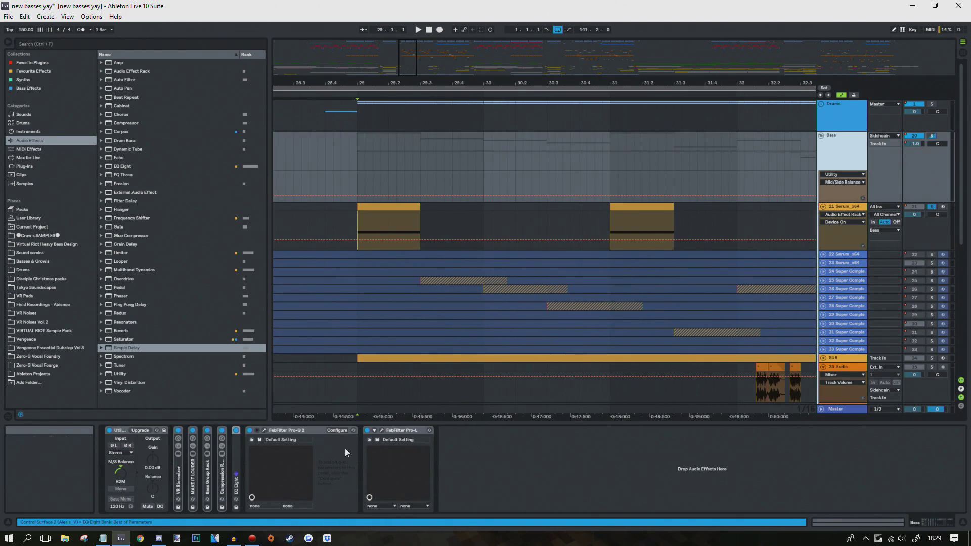
{"action": "double_click", "coordinate": [237, 466]}
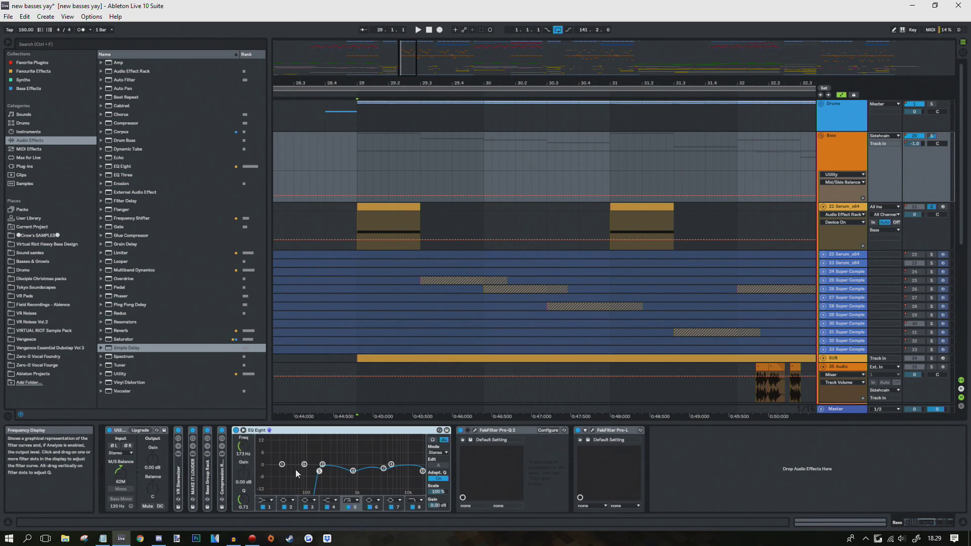
{"action": "left_click", "coordinate": [349, 507]}
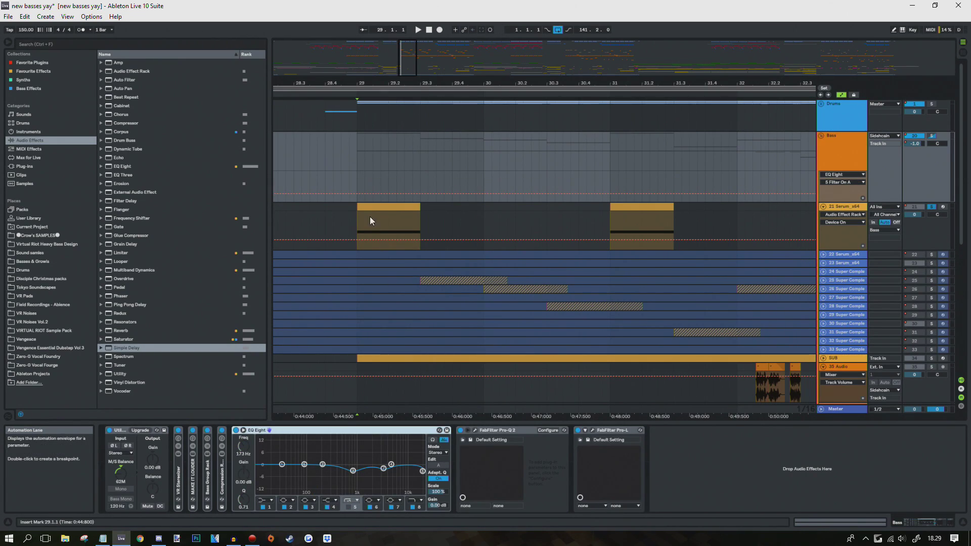
Step: Play the soloed 21 Serum_x64 track from 29.1.1 and view its Serum Pitch Bend and Mixer Speaker On automation
{"action": "left_click", "coordinate": [354, 217]}
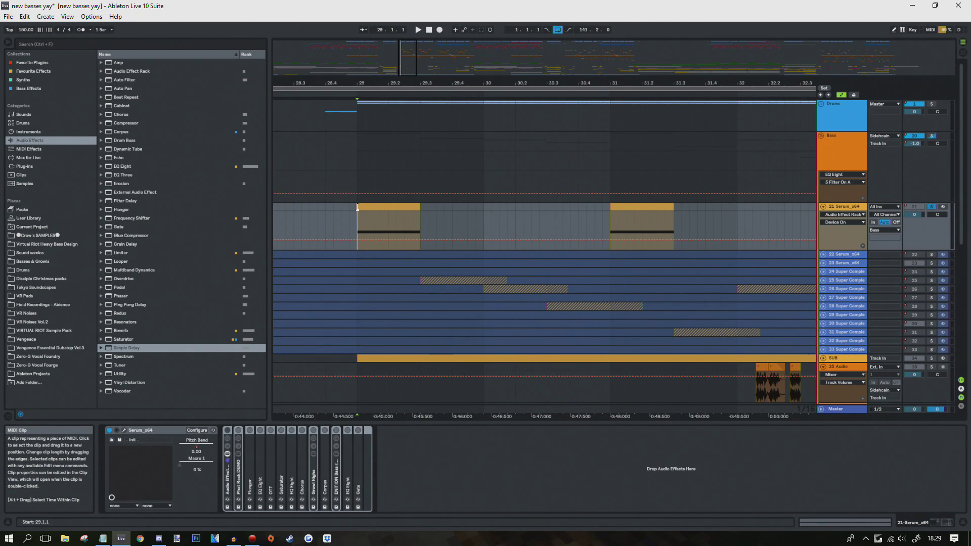
{"action": "key", "text": "space"}
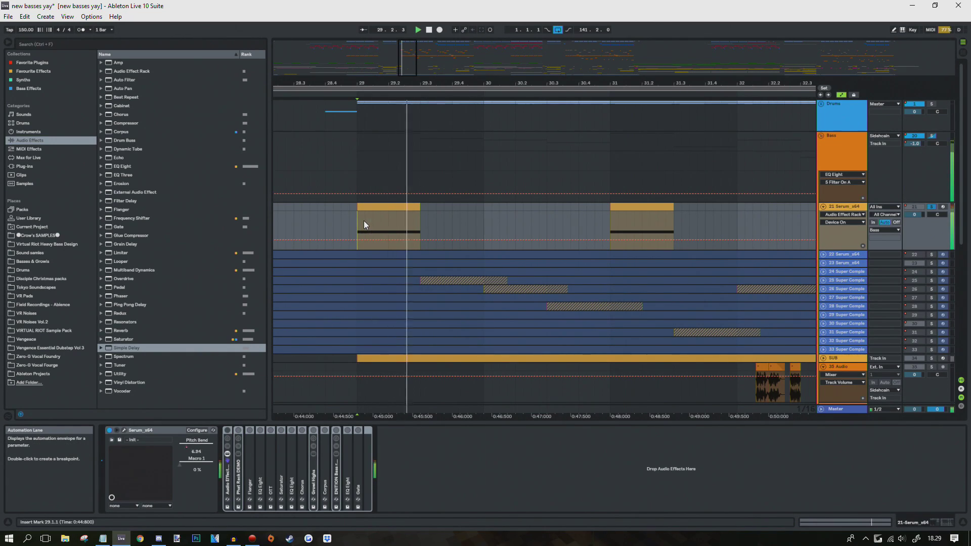
{"action": "left_click", "coordinate": [848, 226]}
{"action": "left_click", "coordinate": [843, 215]}
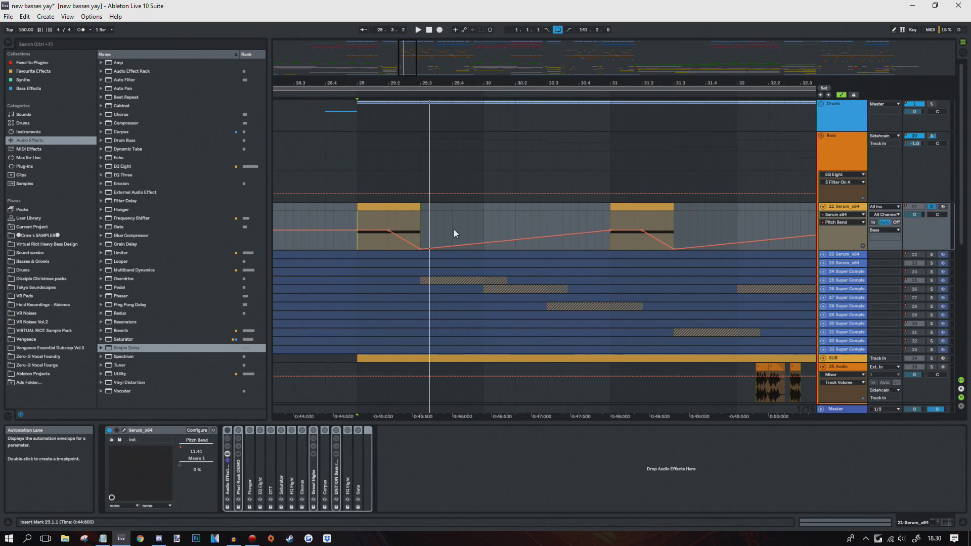
{"action": "key", "text": "space"}
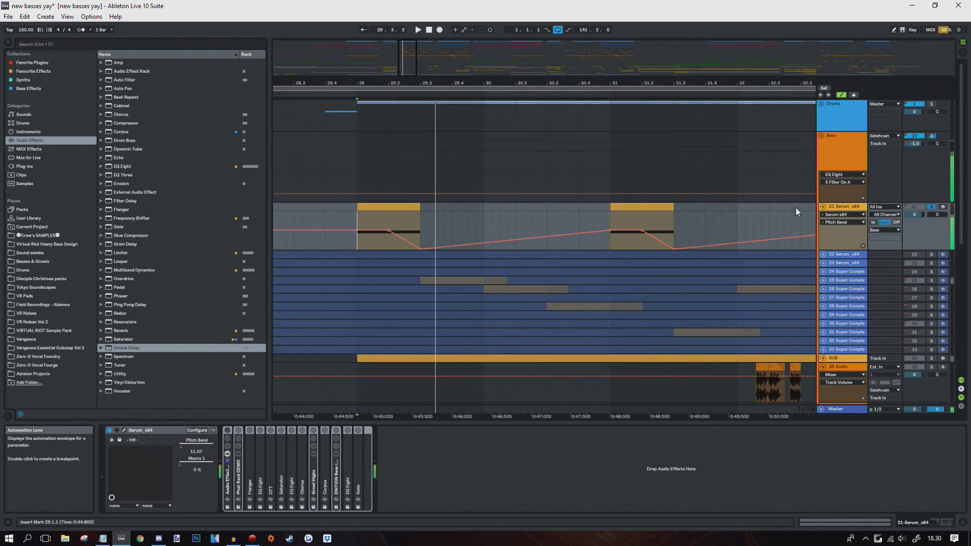
{"action": "left_click", "coordinate": [843, 216]}
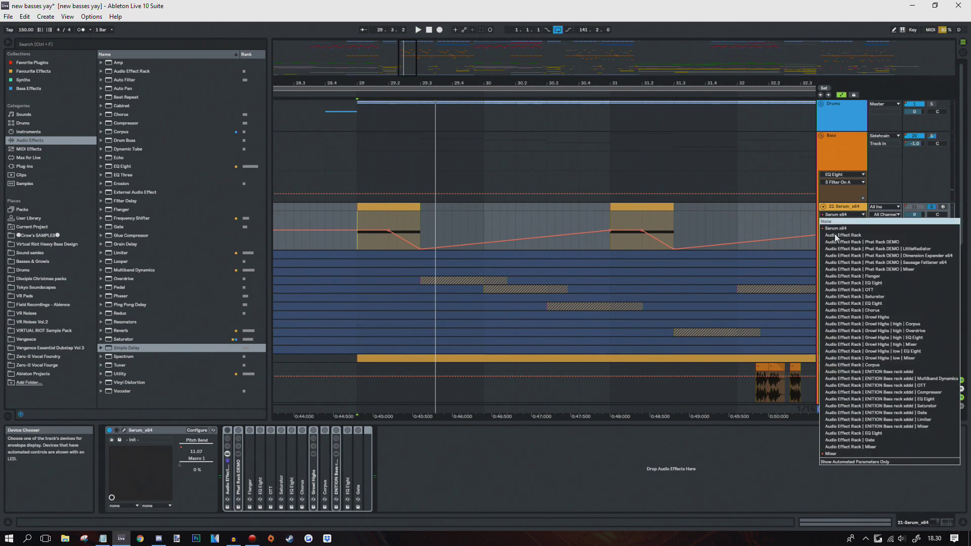
{"action": "left_click", "coordinate": [833, 454]}
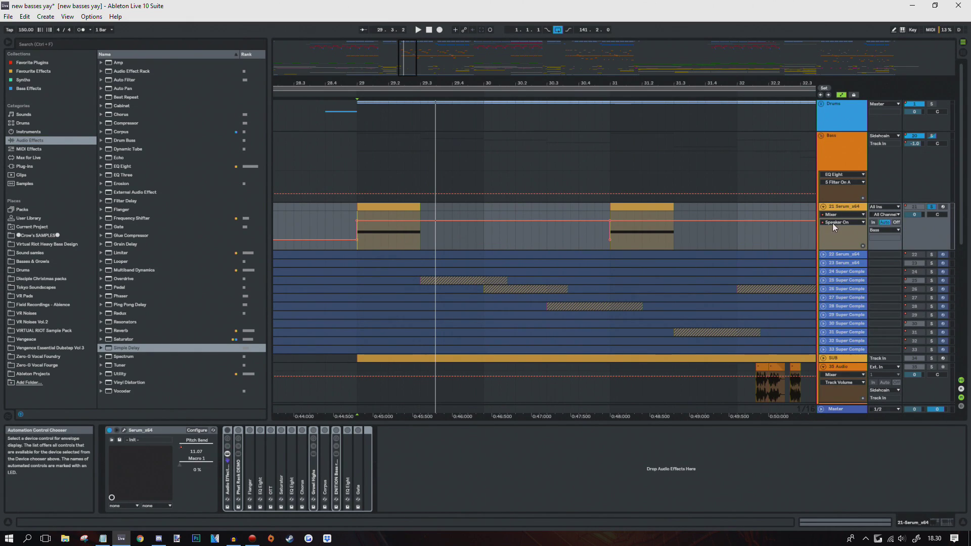
Step: Open the track's Serum window and browse the OSC A wavetables in the VR Tables folder of Virtual Riot Tables
{"action": "left_click_drag", "start_coordinate": [525, 81], "coordinate": [501, 63]}
{"action": "left_click_drag", "start_coordinate": [402, 115], "coordinate": [384, 64]}
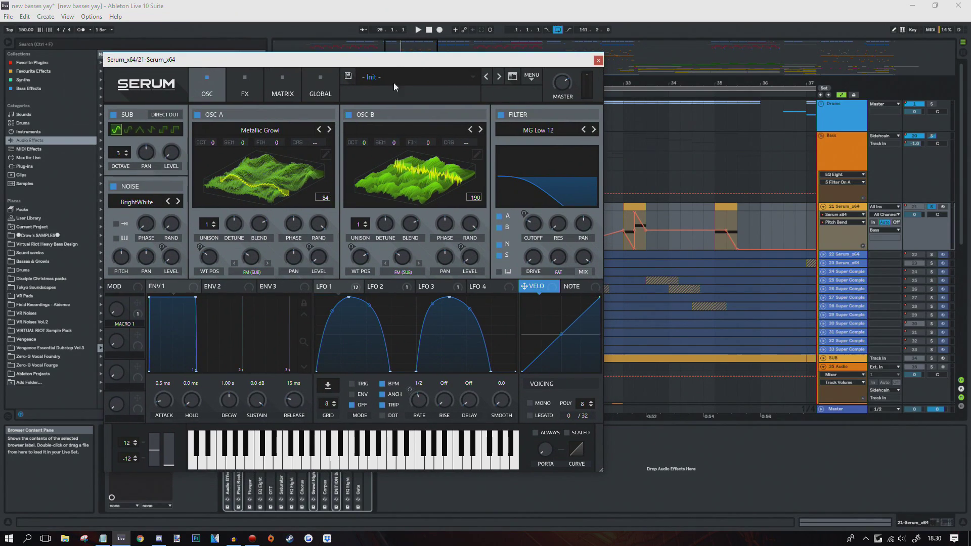
{"action": "left_click", "coordinate": [265, 130]}
{"action": "mouse_move", "coordinate": [255, 320]}
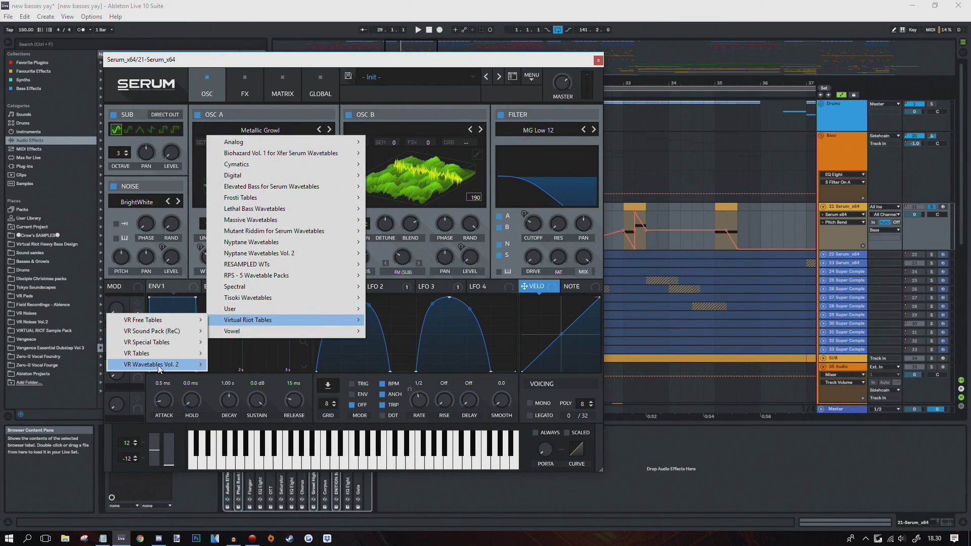
{"action": "mouse_move", "coordinate": [159, 364]}
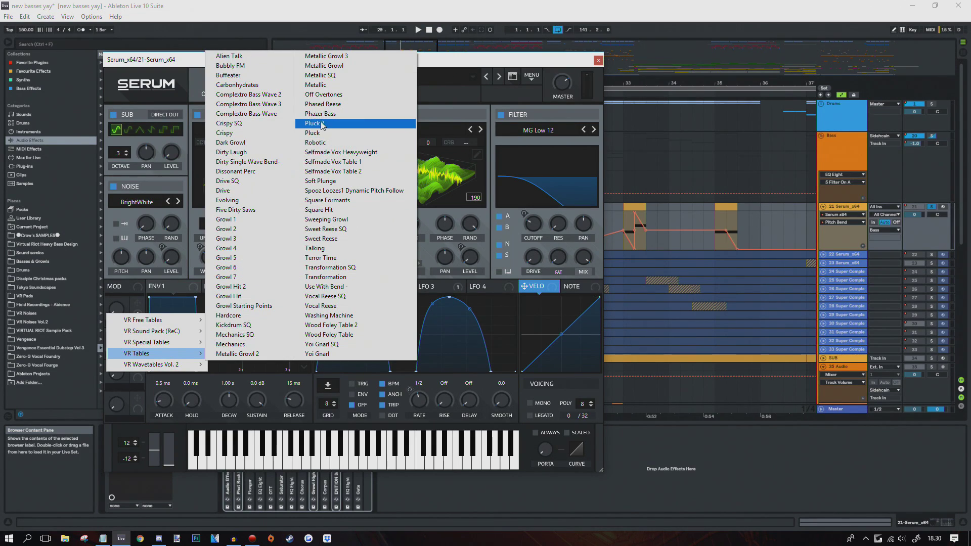
{"action": "left_click", "coordinate": [340, 68]}
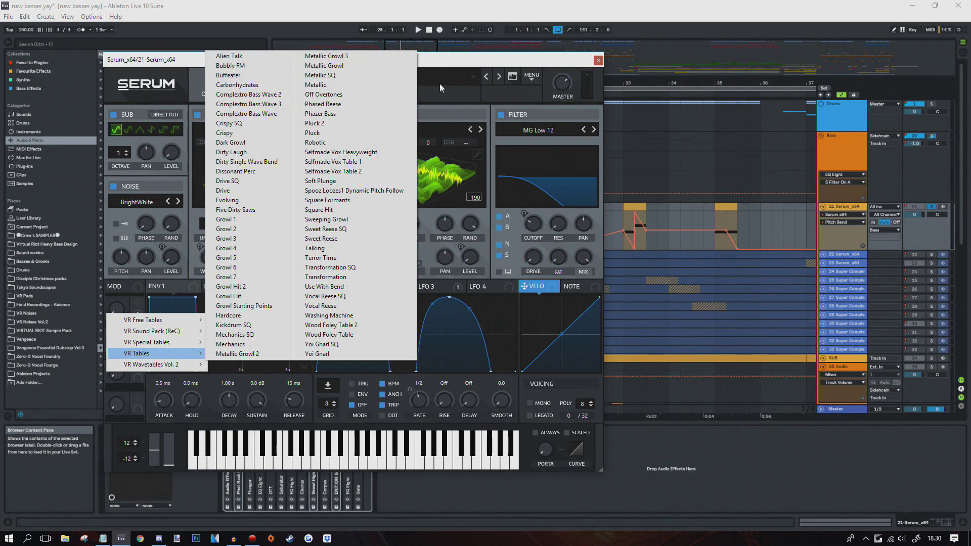
Step: Inspect Serum's LFO 2 and LFO 1 shapes, the OSC B wavetable and the sub oscillator waveform
{"action": "left_click", "coordinate": [375, 291]}
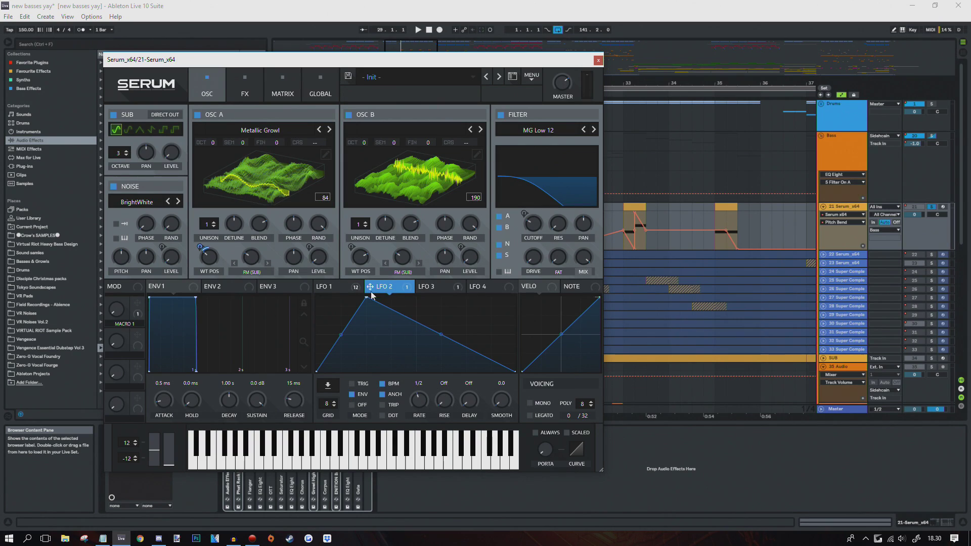
{"action": "left_click", "coordinate": [334, 288]}
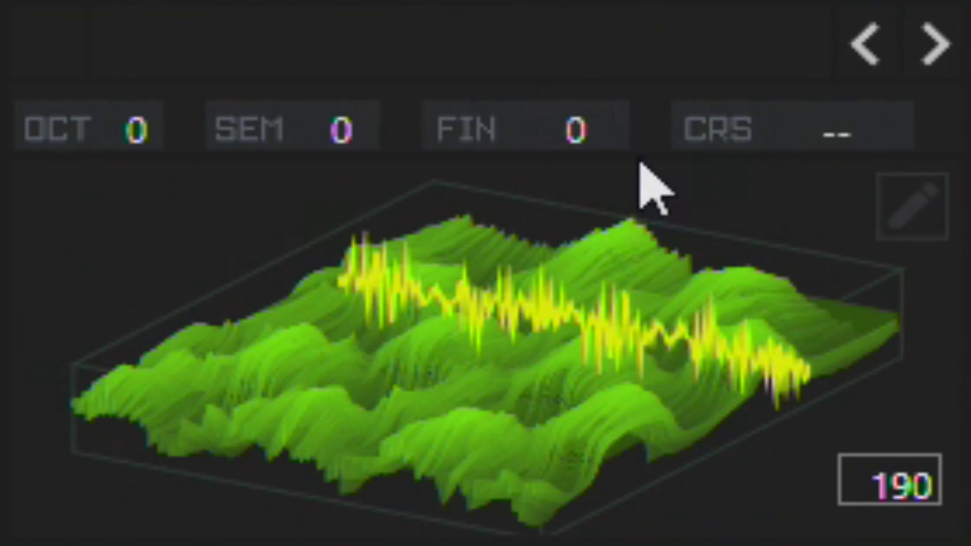
{"action": "left_click", "coordinate": [425, 156]}
{"action": "left_click", "coordinate": [407, 195]}
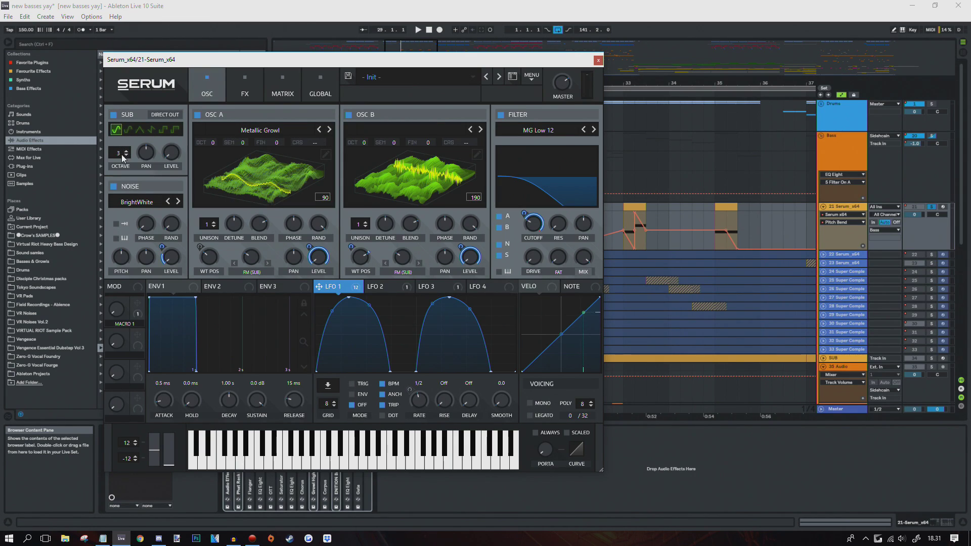
{"action": "left_click", "coordinate": [116, 132]}
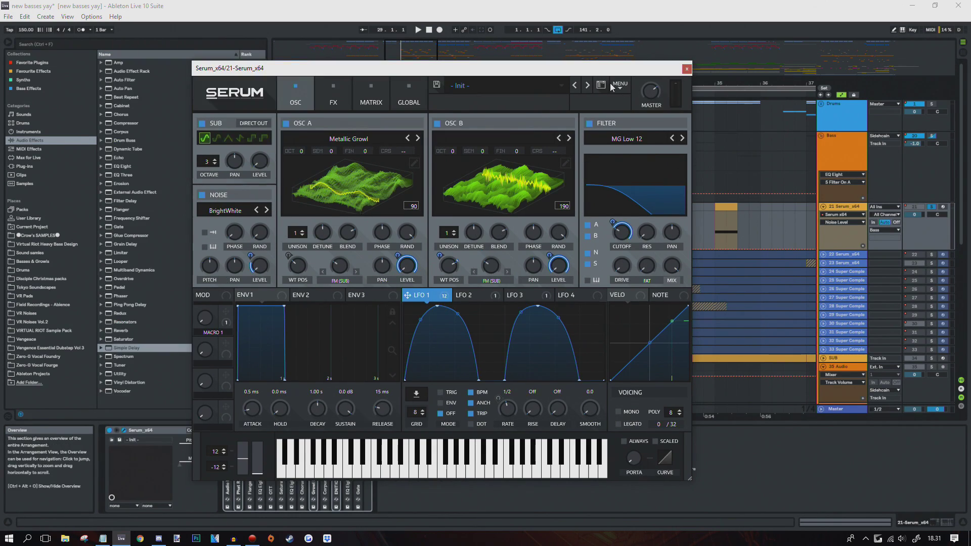
Step: Play the Serum patch and look through its effects page from Distortion down to the Compressor
{"action": "left_click_drag", "start_coordinate": [617, 72], "coordinate": [554, 80]}
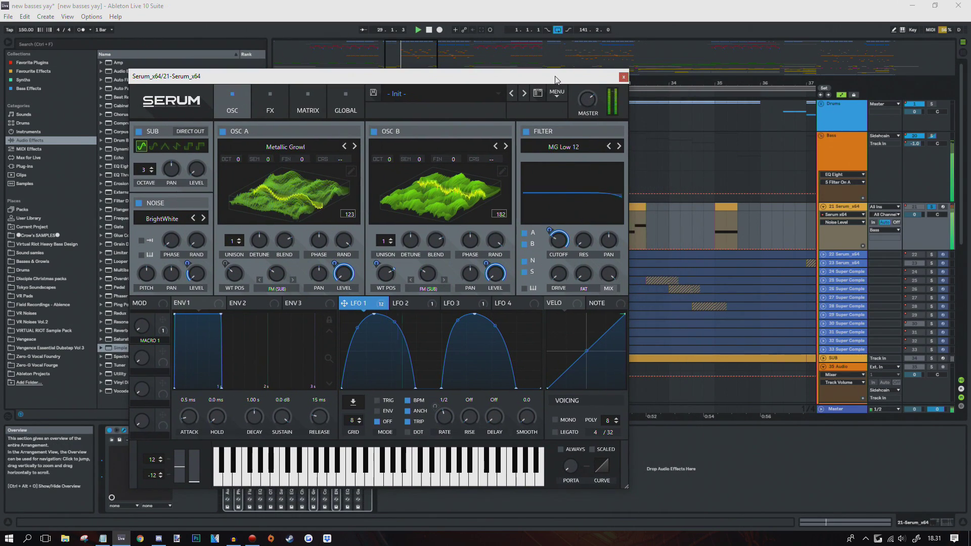
{"action": "left_click", "coordinate": [282, 108]}
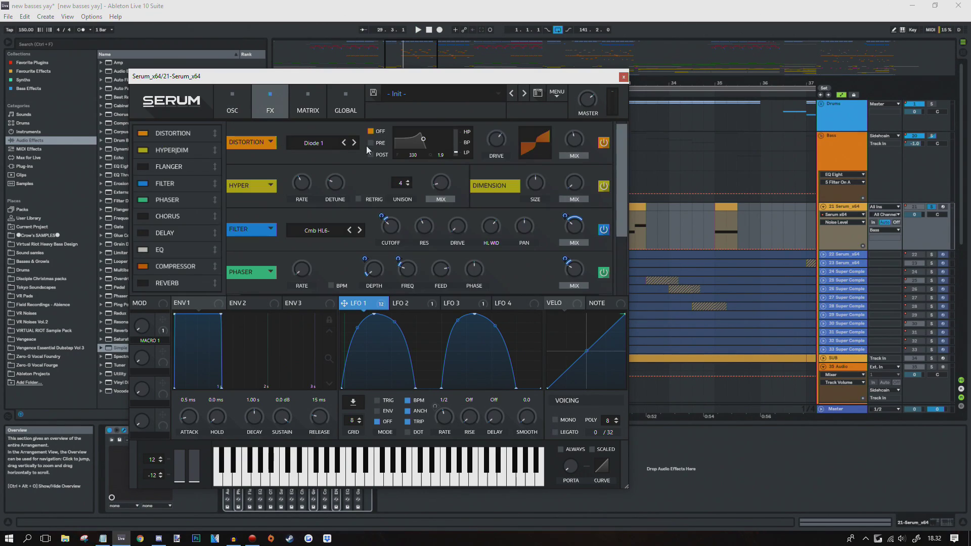
{"action": "scroll", "coordinate": [466, 183], "scroll_direction": "down", "scroll_amount": 1}
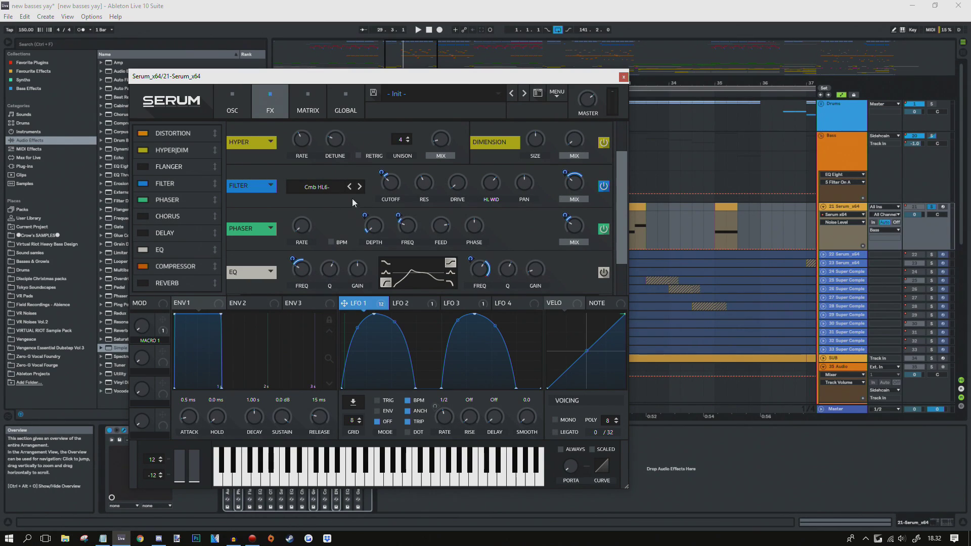
{"action": "scroll", "coordinate": [182, 189], "scroll_direction": "down", "scroll_amount": 2}
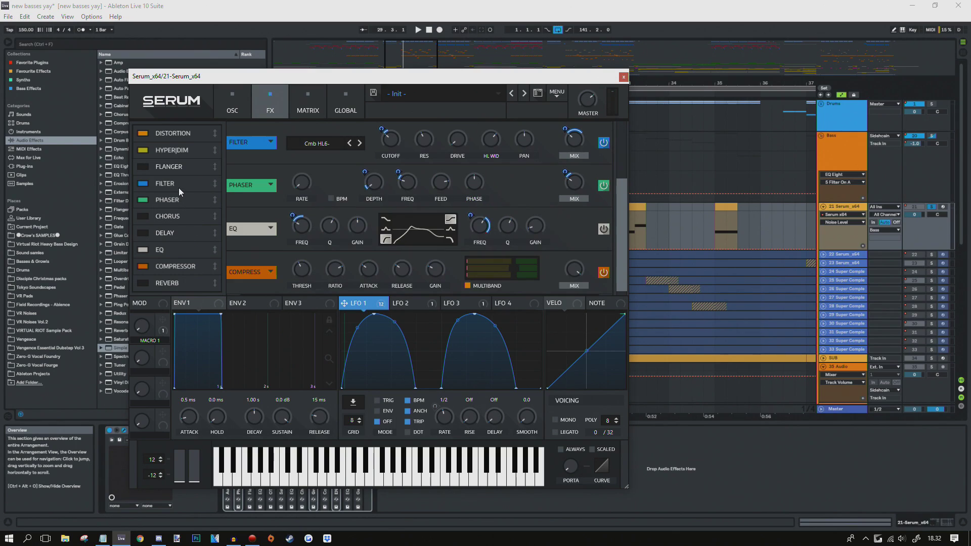
Step: Set Serum's FX Filter type to Cmb HL6+ and compare the sound with the filter switched off and on
{"action": "left_click", "coordinate": [360, 143]}
{"action": "key", "text": "space"}
{"action": "left_click", "coordinate": [604, 143]}
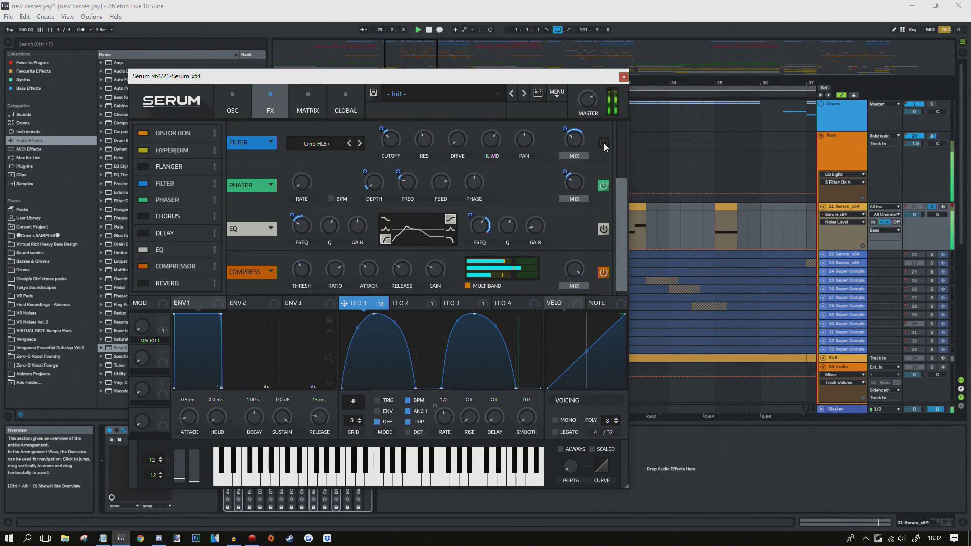
{"action": "left_click", "coordinate": [604, 143]}
{"action": "key", "text": "space"}
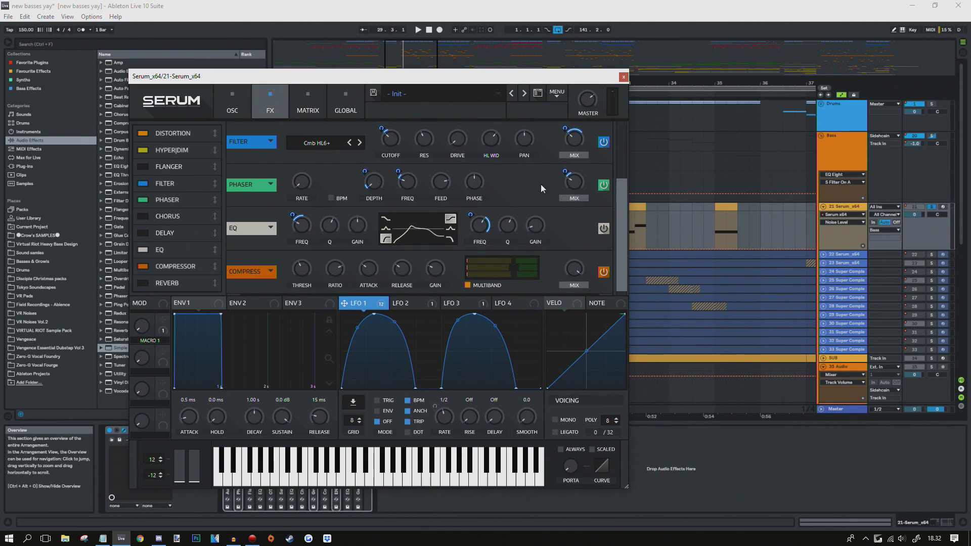
{"action": "key", "text": "space"}
{"action": "key", "text": "space"}
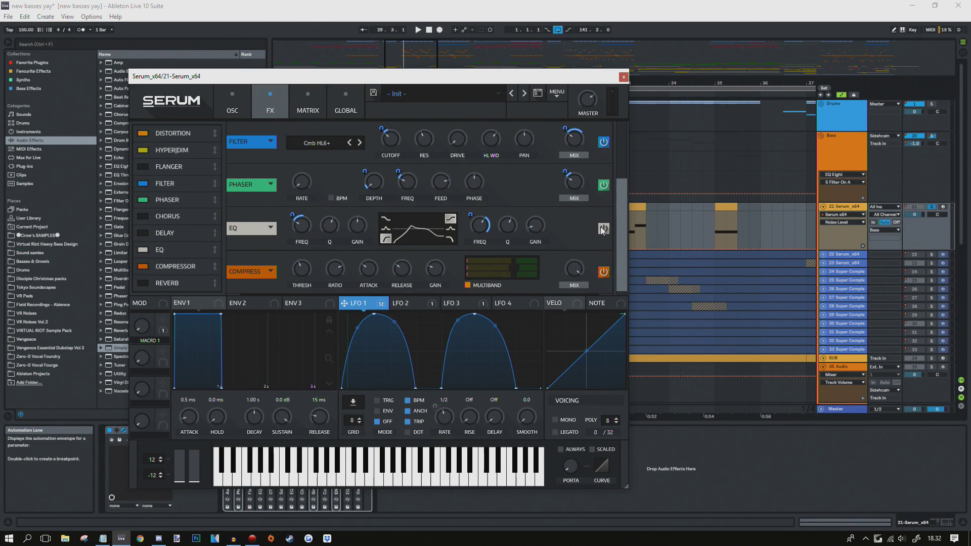
Step: Inspect Serum's LFO 3 shape, look through the modulation matrix routings and hide the plug-in window
{"action": "left_click", "coordinate": [459, 305]}
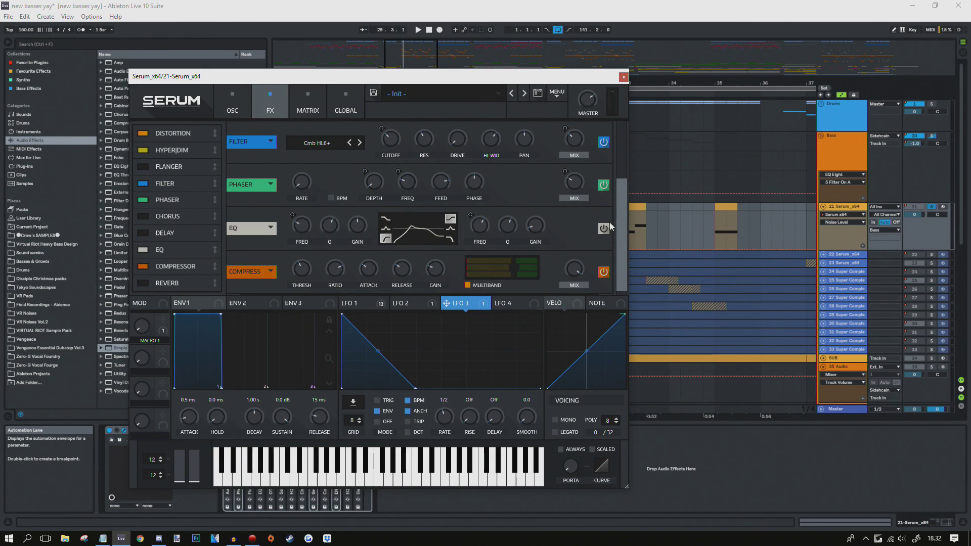
{"action": "scroll", "coordinate": [616, 174], "scroll_direction": "up", "scroll_amount": 4}
{"action": "left_click", "coordinate": [232, 101]}
{"action": "left_click", "coordinate": [310, 105]}
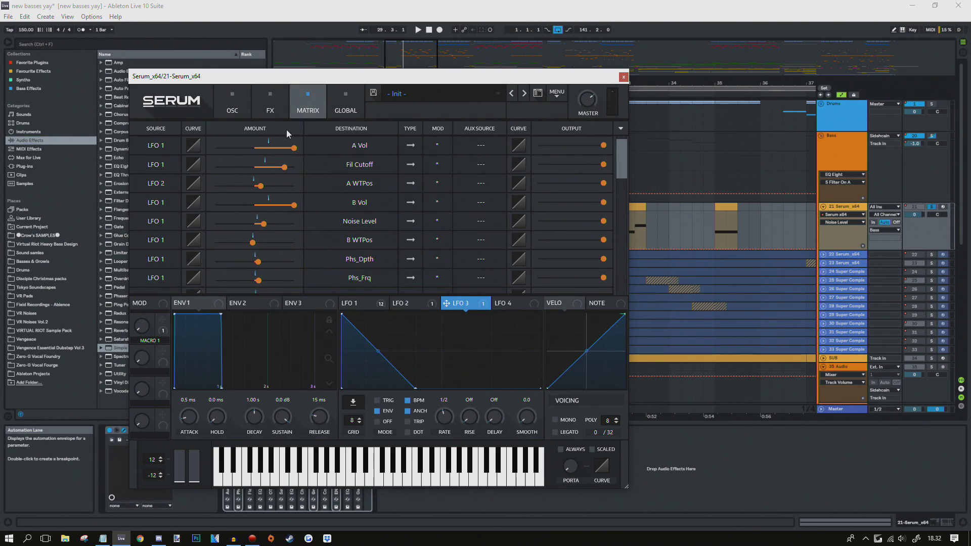
{"action": "scroll", "coordinate": [356, 208], "scroll_direction": "down", "scroll_amount": 5}
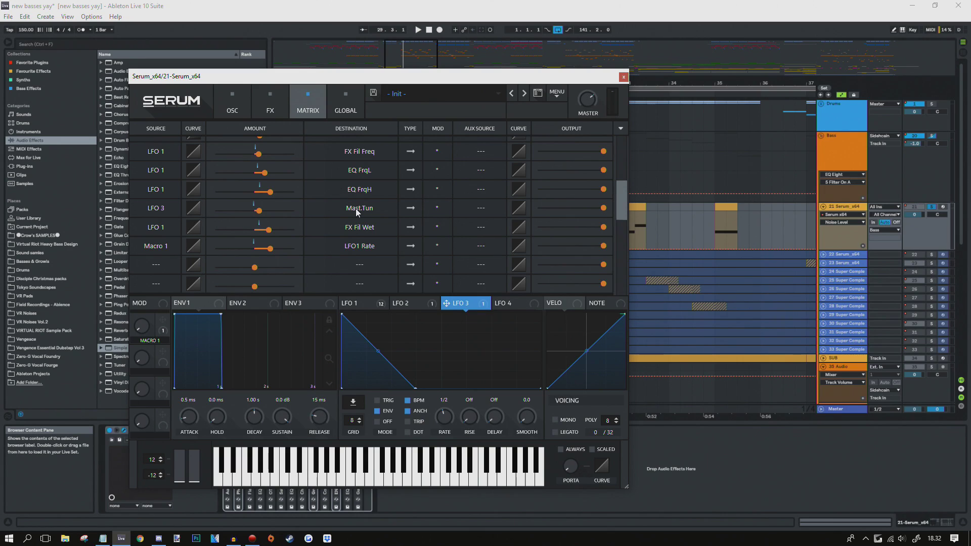
{"action": "key", "text": "ctrl+alt+p"}
Step: Unfold Phat Rack DEMO, show its devices and inspect the LittleRadiator and Dimension Expander plug-ins
{"action": "left_click", "coordinate": [264, 432]}
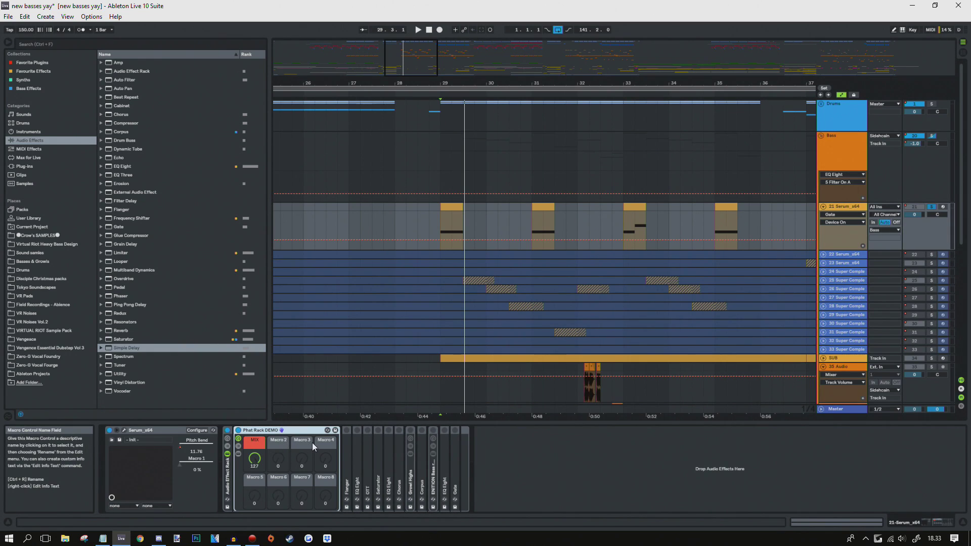
{"action": "left_click", "coordinate": [240, 456]}
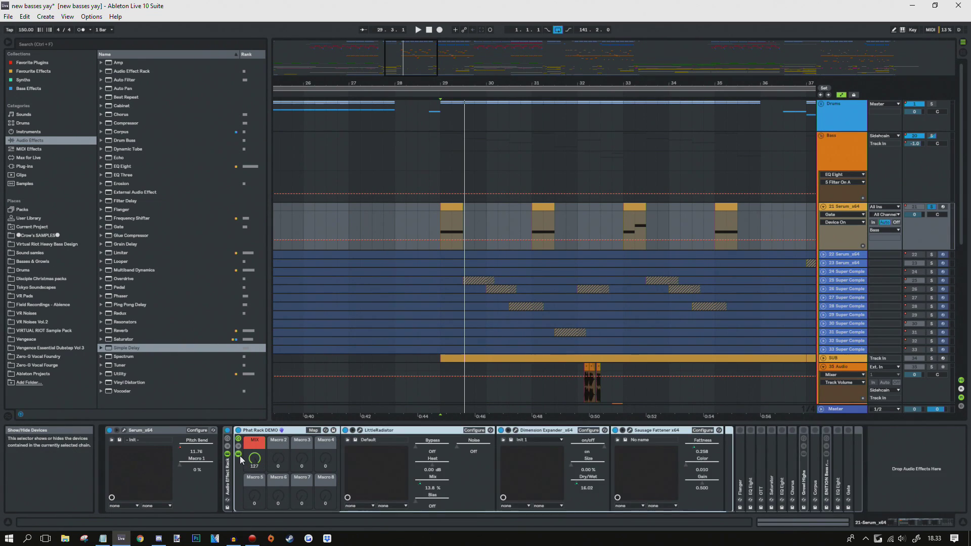
{"action": "left_click", "coordinate": [360, 431]}
{"action": "left_click", "coordinate": [361, 431]}
{"action": "left_click", "coordinate": [517, 432]}
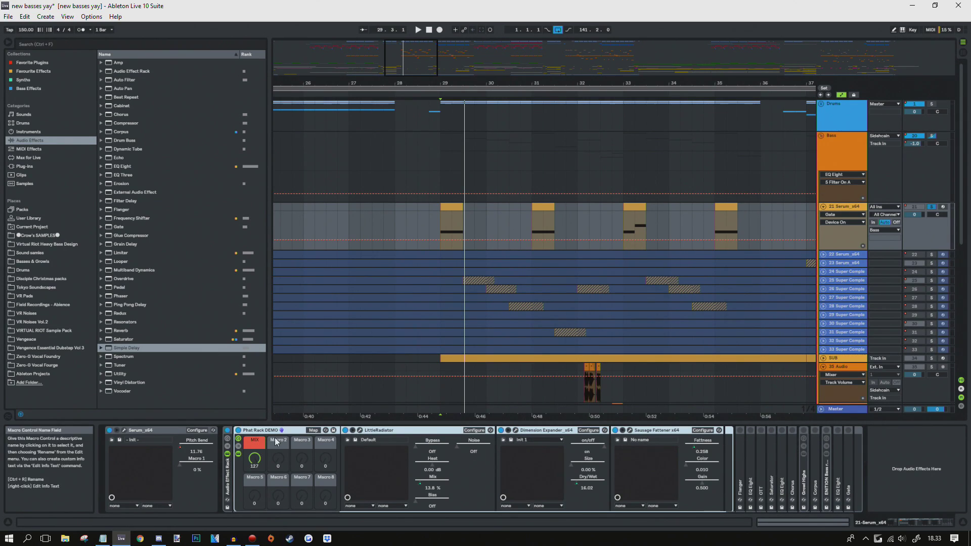
Step: Hide the devices of Phat Rack DEMO, fold the rack and unfold the Flanger after it
{"action": "left_click", "coordinate": [239, 454]}
{"action": "double_click", "coordinate": [249, 445]}
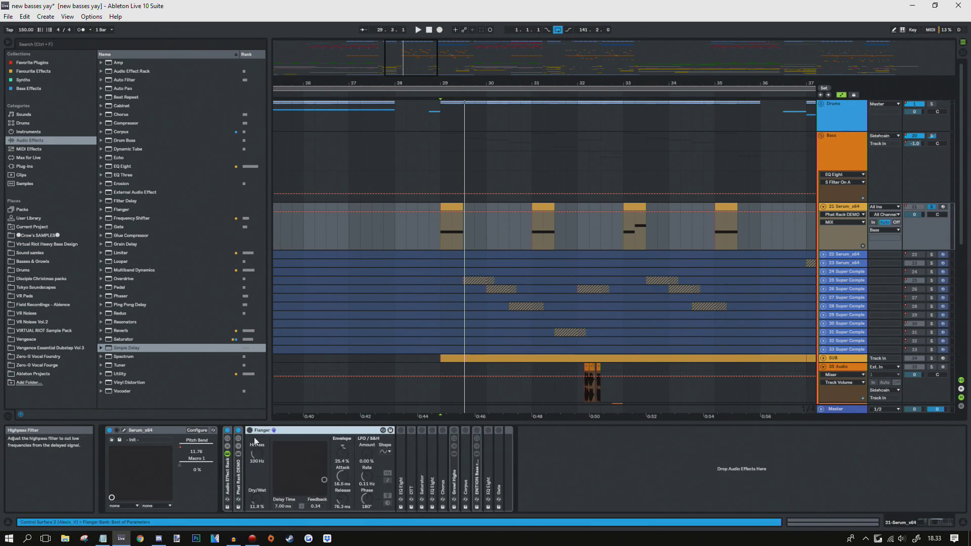
Step: Switch on the Flanger and fold it, then unfold the EQ Eight after it and switch it on
{"action": "double_click", "coordinate": [253, 433]}
{"action": "double_click", "coordinate": [259, 431]}
{"action": "left_click", "coordinate": [259, 431]}
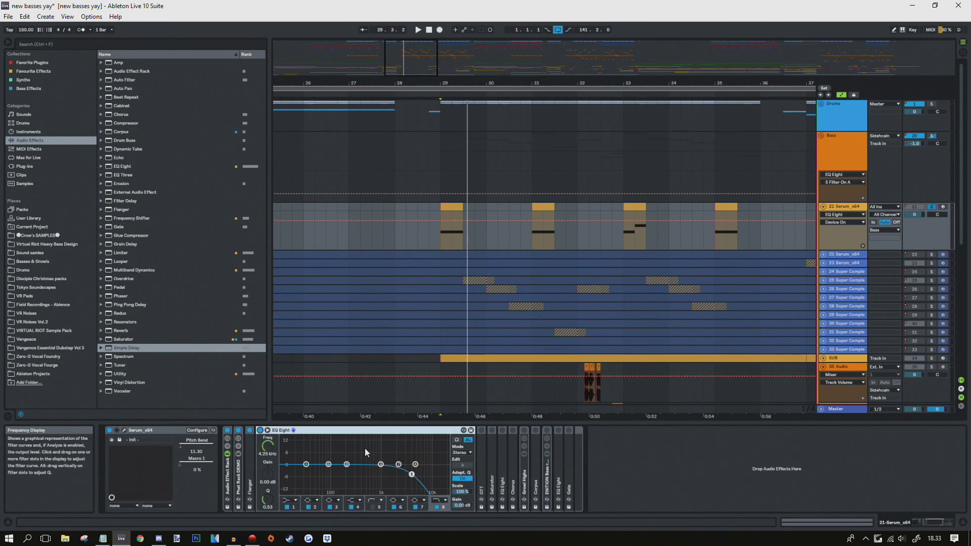
Step: Inspect the EQ Eight and OTT settings side by side, switch OTT on and fold both devices
{"action": "double_click", "coordinate": [330, 433]}
{"action": "double_click", "coordinate": [272, 463]}
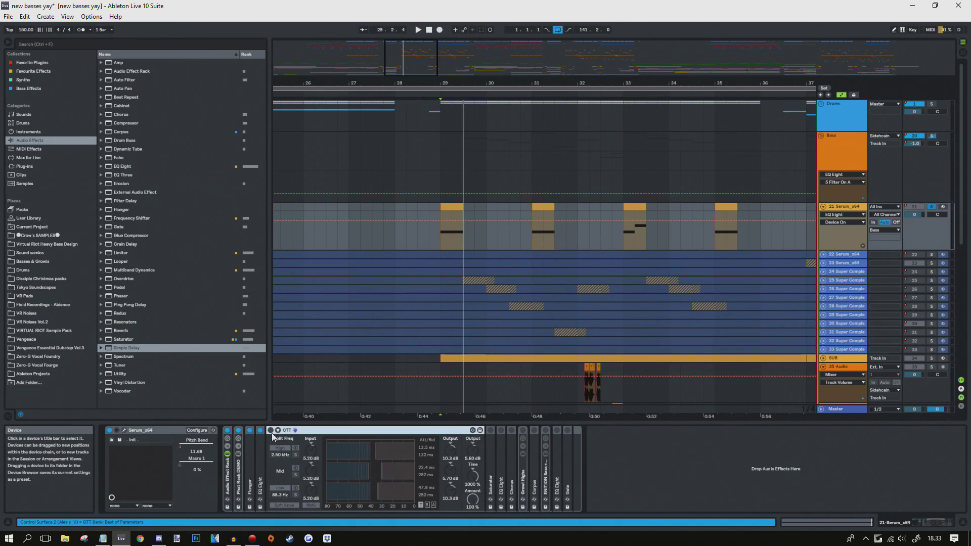
{"action": "double_click", "coordinate": [291, 431]}
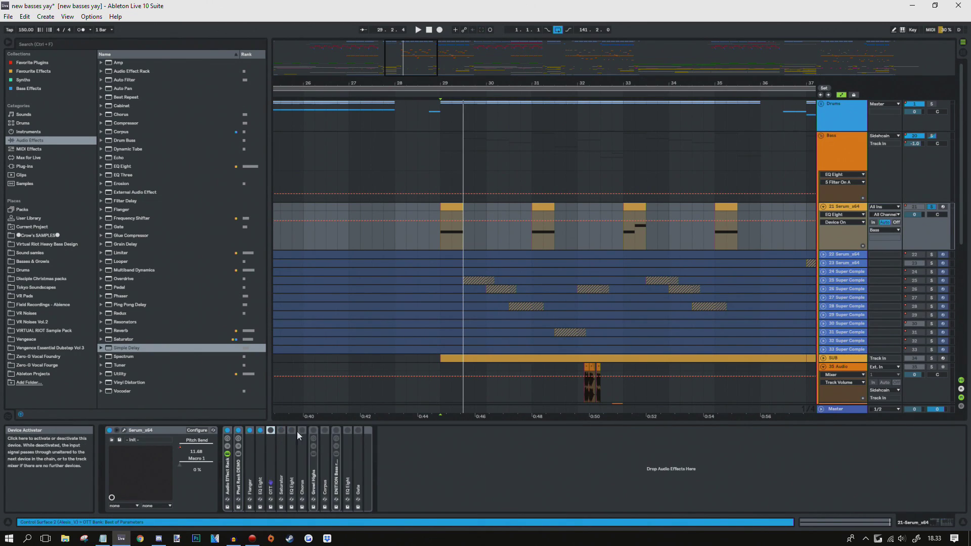
{"action": "double_click", "coordinate": [259, 463]}
{"action": "double_click", "coordinate": [478, 460]}
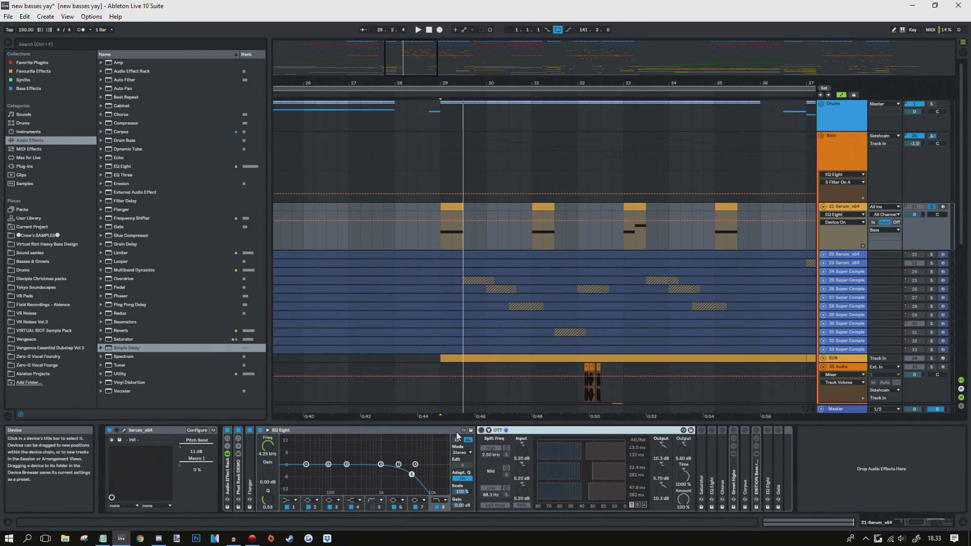
{"action": "double_click", "coordinate": [400, 430]}
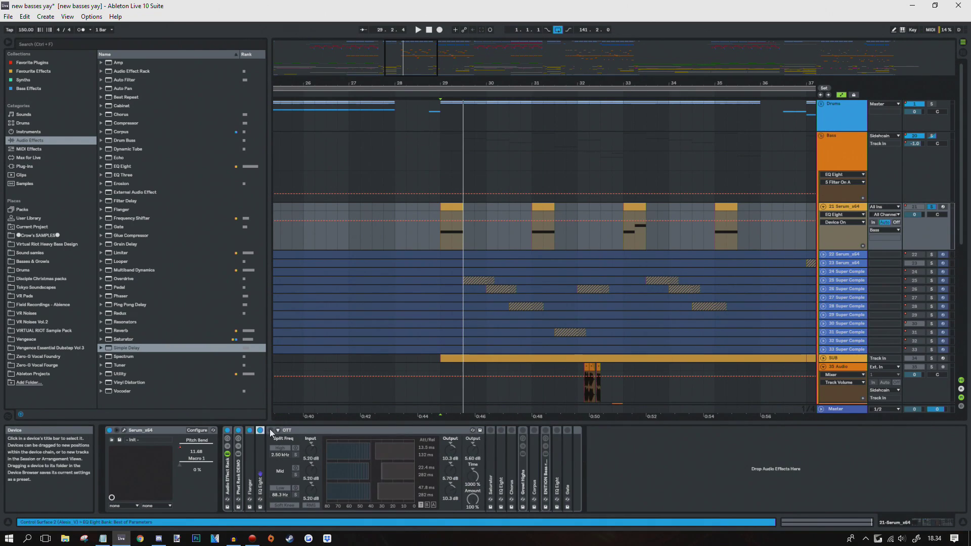
{"action": "double_click", "coordinate": [296, 430]}
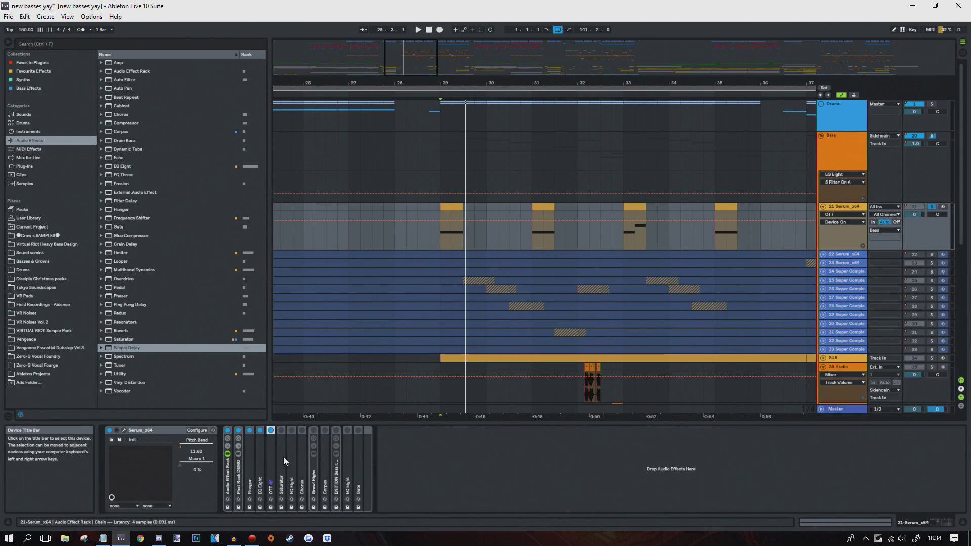
Step: Switch on the Saturator and the EQ Eight after it, listening to the result, and fold both devices
{"action": "double_click", "coordinate": [283, 433]}
{"action": "key", "text": "space"}
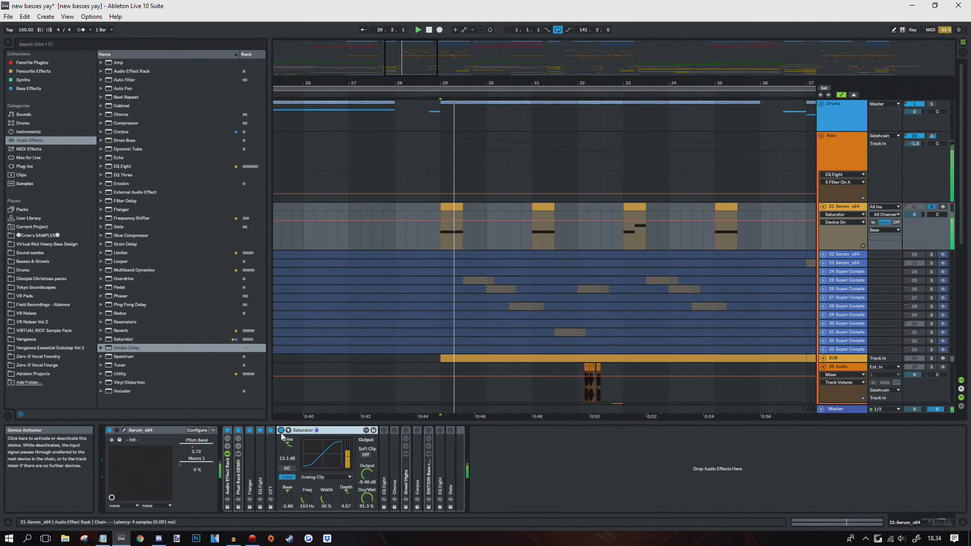
{"action": "double_click", "coordinate": [308, 431]}
{"action": "double_click", "coordinate": [290, 459]}
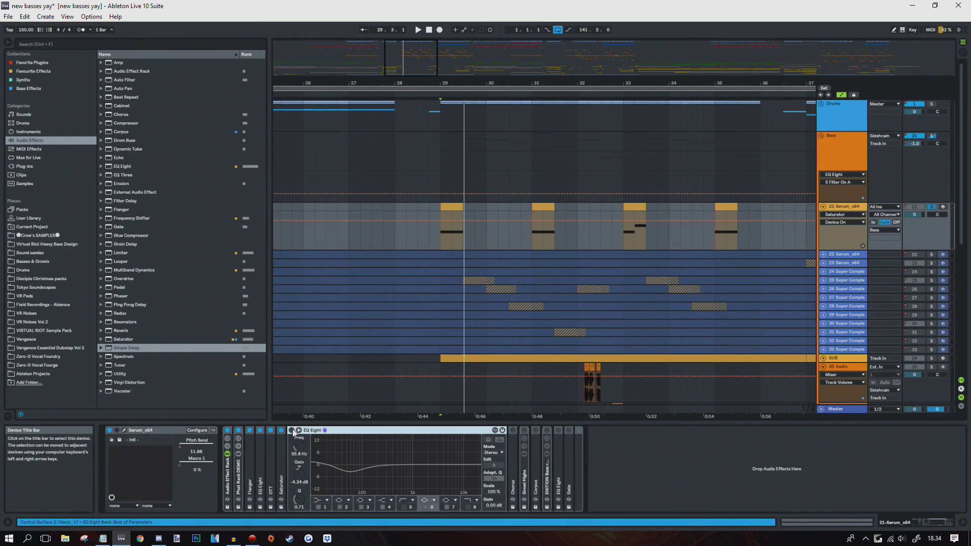
{"action": "left_click", "coordinate": [292, 431]}
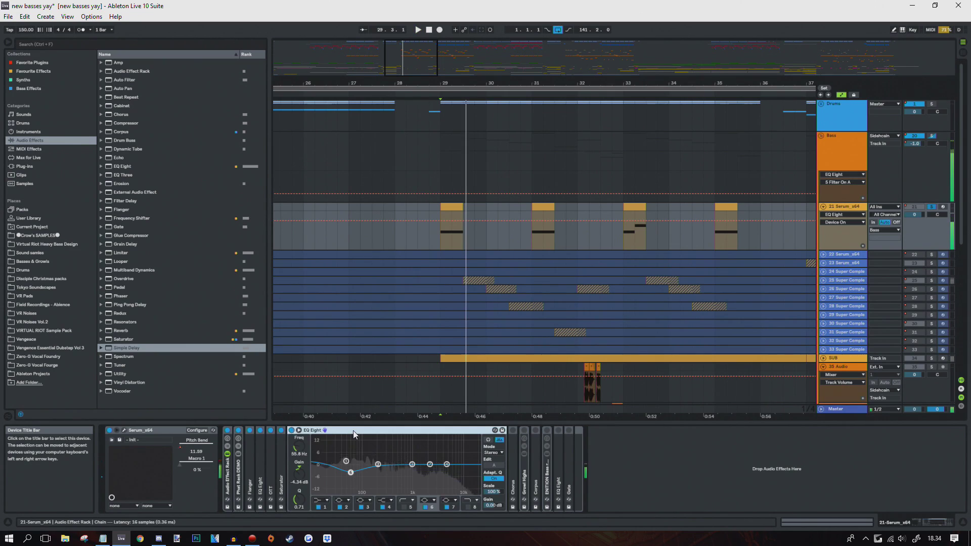
{"action": "double_click", "coordinate": [304, 430]}
Step: Switch on the Chorus and fold it, then unfold the Growl Highs rack
{"action": "double_click", "coordinate": [306, 434]}
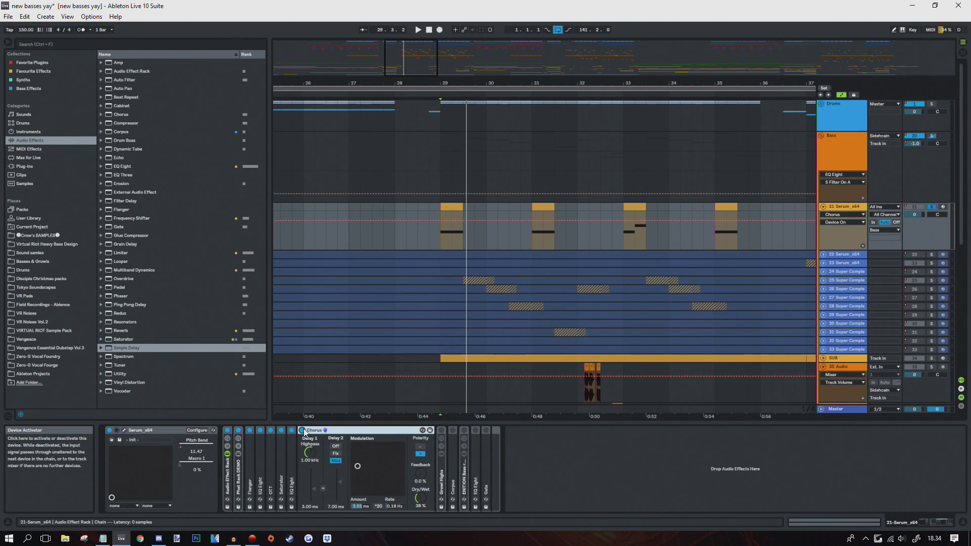
{"action": "double_click", "coordinate": [315, 432]}
{"action": "double_click", "coordinate": [317, 436]}
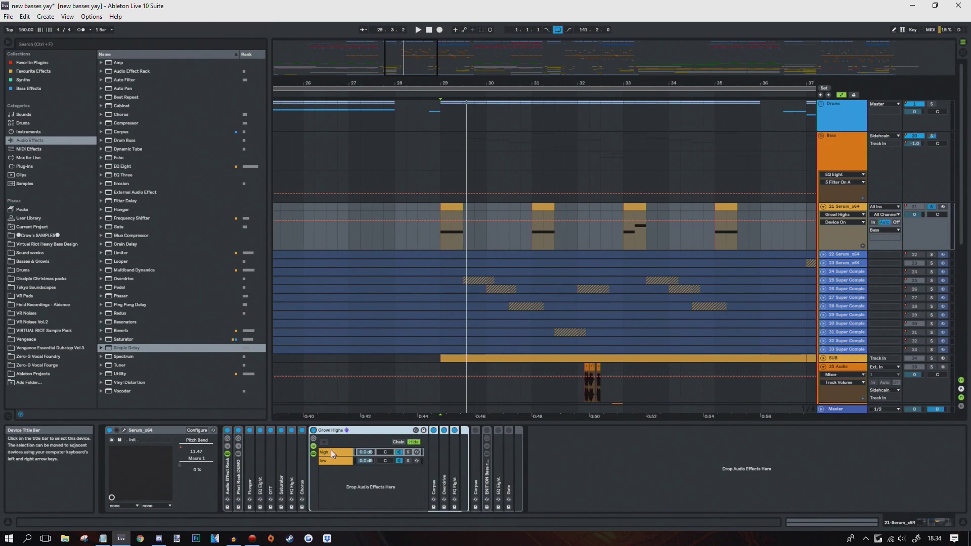
Step: Solo the low chain of Growl Highs, unfold its EQ Eight and play the sound
{"action": "left_click", "coordinate": [407, 462]}
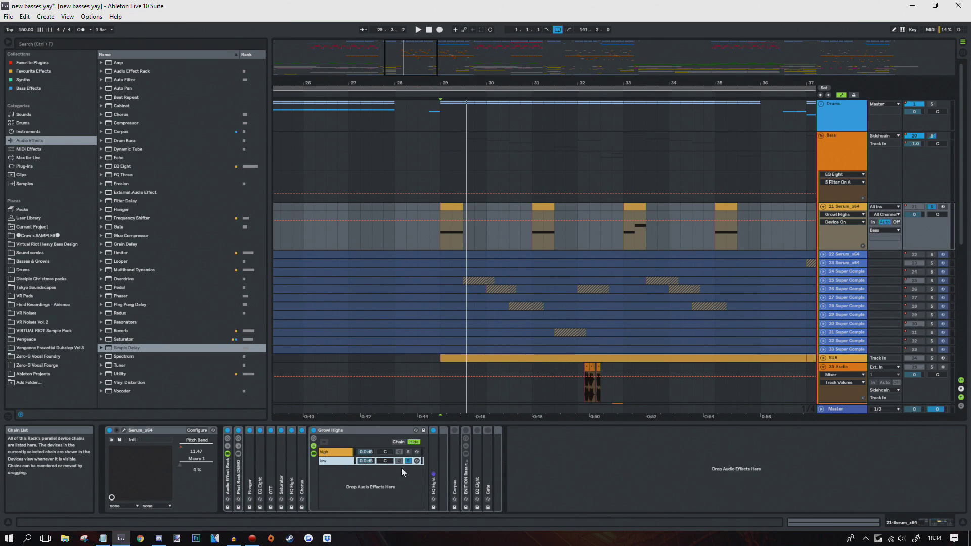
{"action": "double_click", "coordinate": [434, 465]}
{"action": "key", "text": "space"}
{"action": "key", "text": "space"}
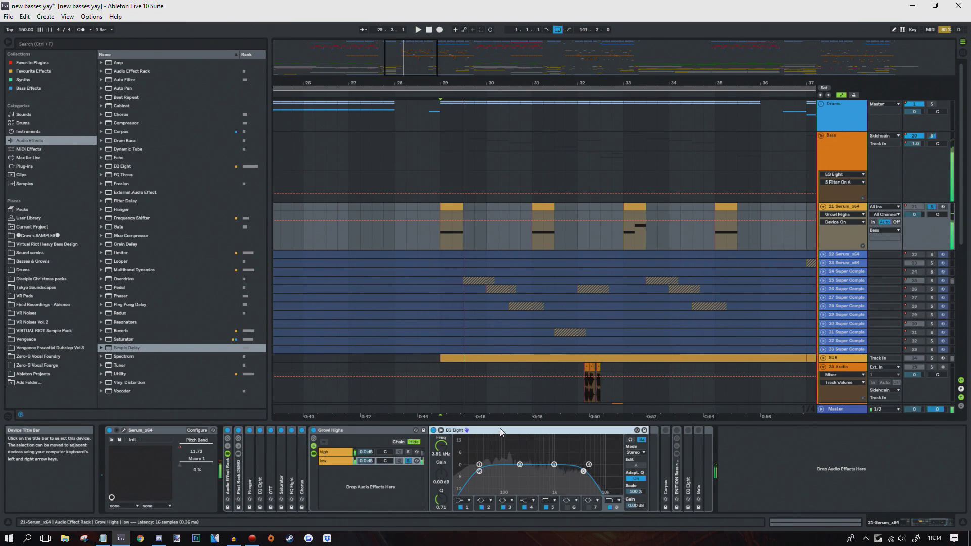
Step: Inspect the Corpus, Overdrive and EQ Eight on the high chain of Growl Highs
{"action": "left_click", "coordinate": [422, 452]}
{"action": "double_click", "coordinate": [433, 455]}
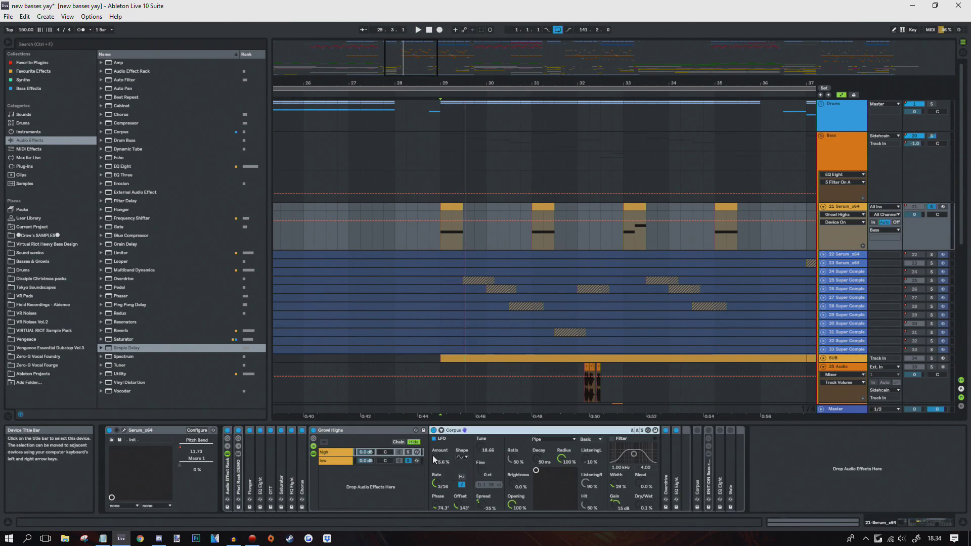
{"action": "double_click", "coordinate": [463, 433]}
{"action": "double_click", "coordinate": [465, 432]}
{"action": "double_click", "coordinate": [464, 430]}
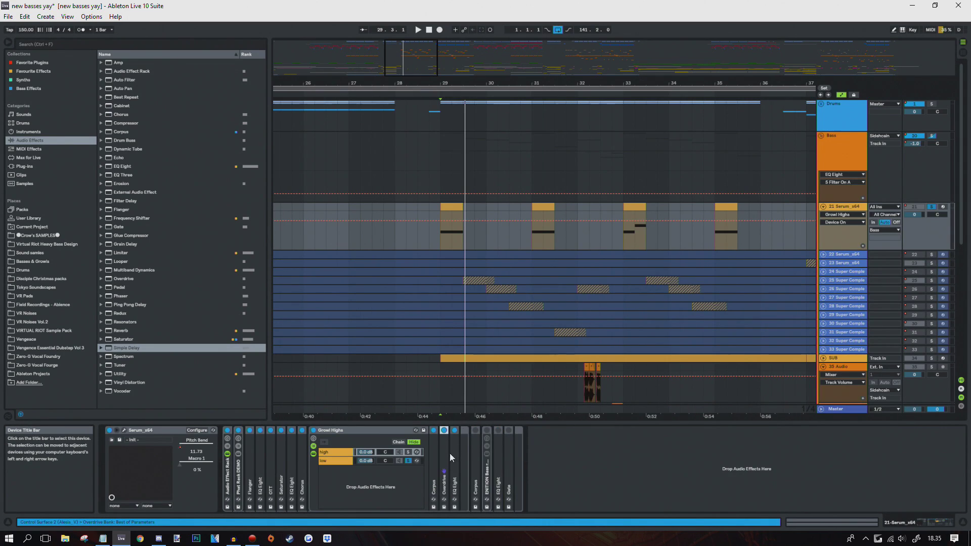
{"action": "double_click", "coordinate": [454, 455]}
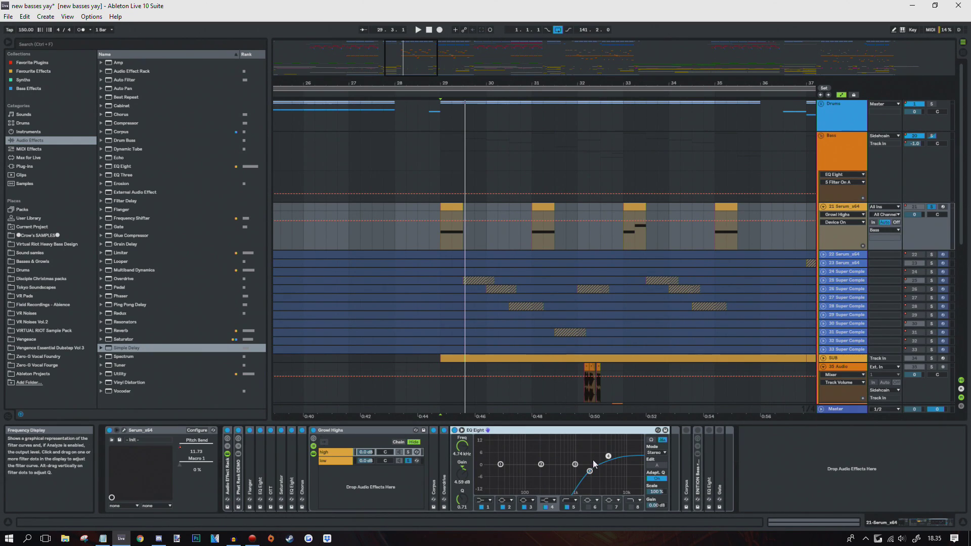
{"action": "double_click", "coordinate": [523, 433]}
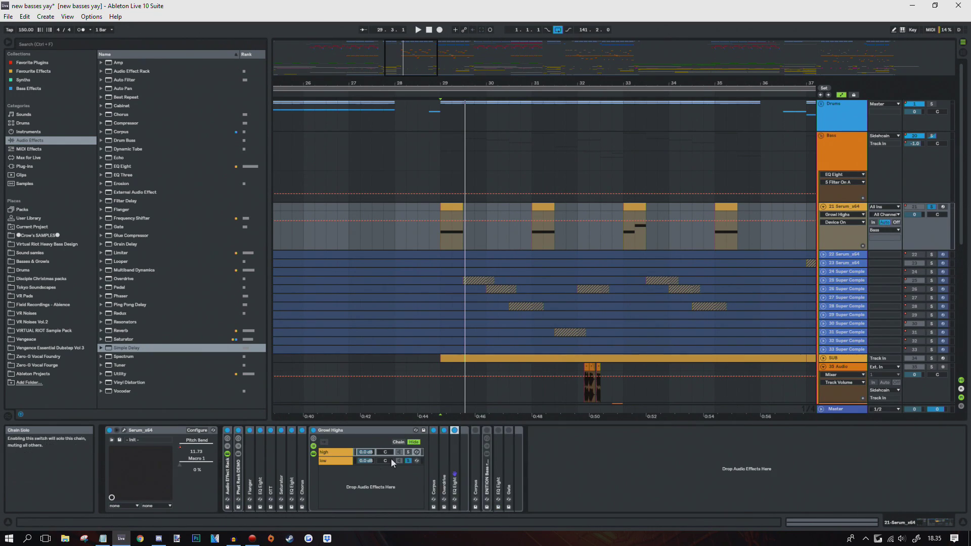
Step: Fold Growl Highs, switch on the Corpus after it, play the sound and fold the device
{"action": "double_click", "coordinate": [326, 463]}
{"action": "double_click", "coordinate": [326, 463]}
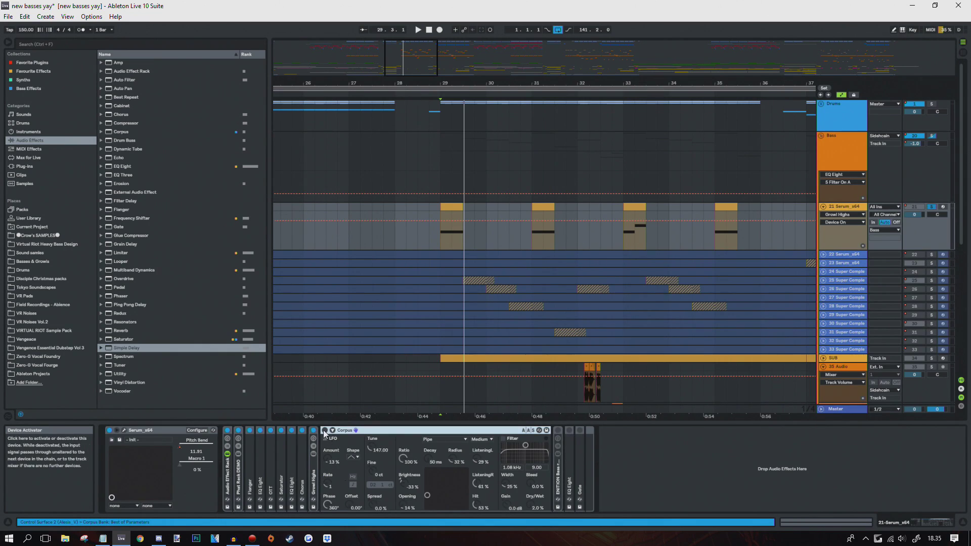
{"action": "key", "text": "space"}
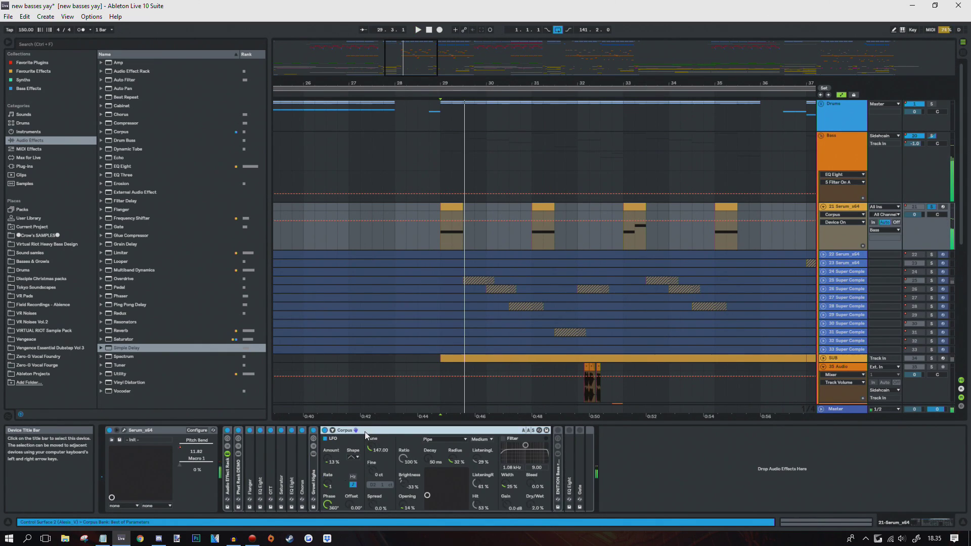
{"action": "double_click", "coordinate": [365, 432]}
Step: Unfold and switch on ENITION Bass rack xddd and inspect its Multiband Dynamics and OTT settings
{"action": "double_click", "coordinate": [335, 455]}
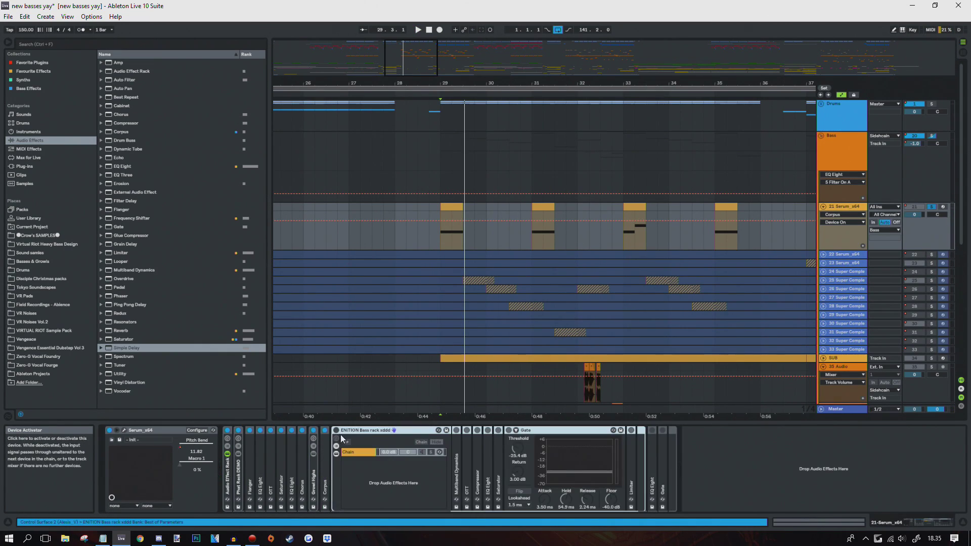
{"action": "left_click", "coordinate": [372, 433]}
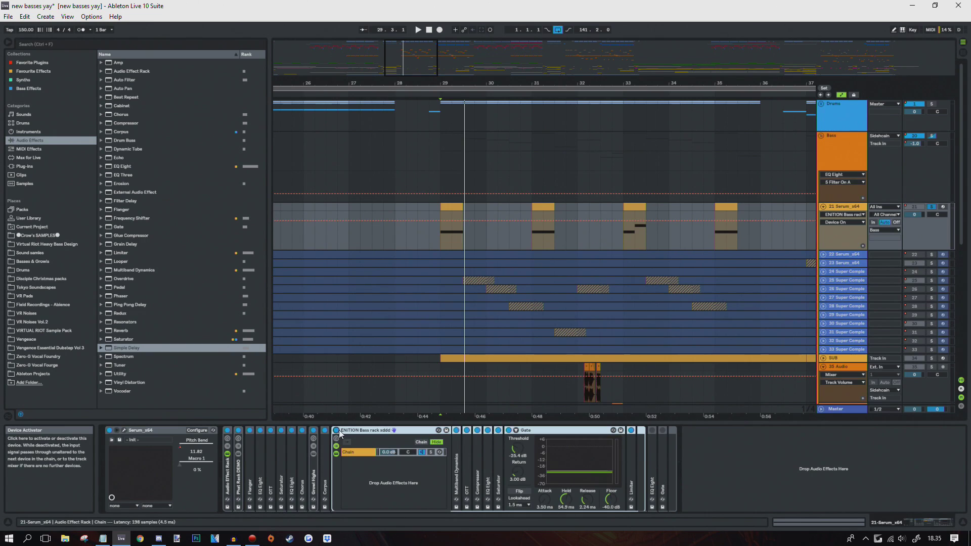
{"action": "double_click", "coordinate": [457, 445]}
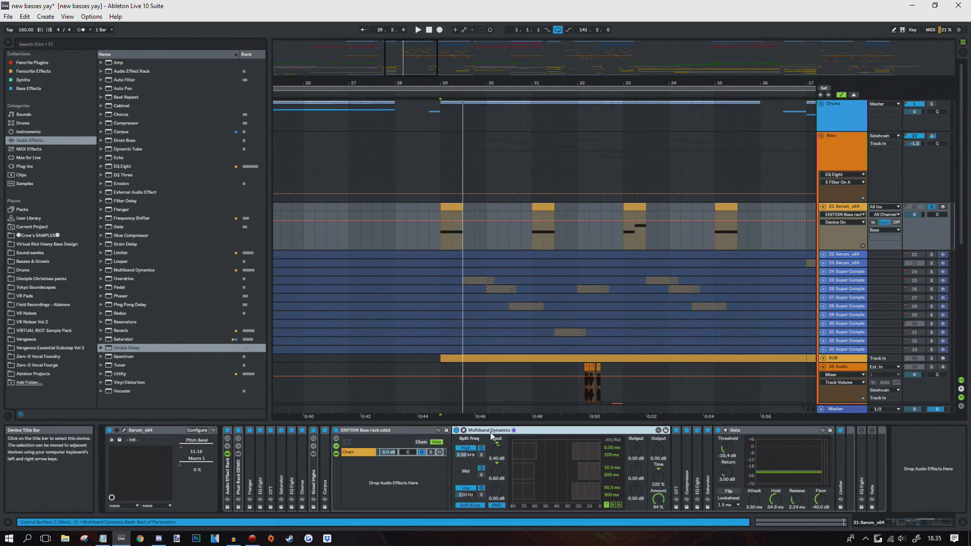
{"action": "double_click", "coordinate": [499, 432]}
{"action": "double_click", "coordinate": [464, 466]}
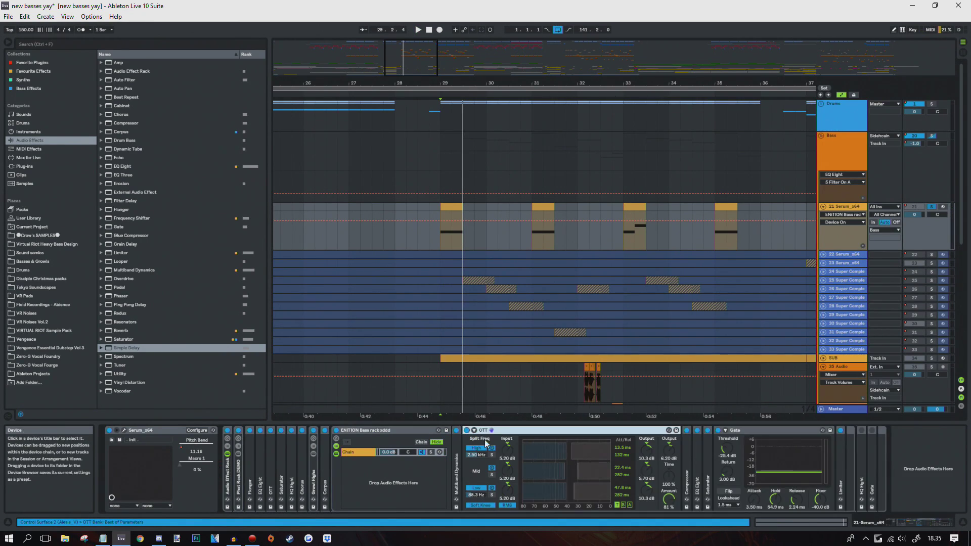
{"action": "double_click", "coordinate": [499, 433]}
Step: Inspect the Compressor, EQ Eight and Saturator inside ENITION Bass rack xddd
{"action": "left_click", "coordinate": [479, 466]}
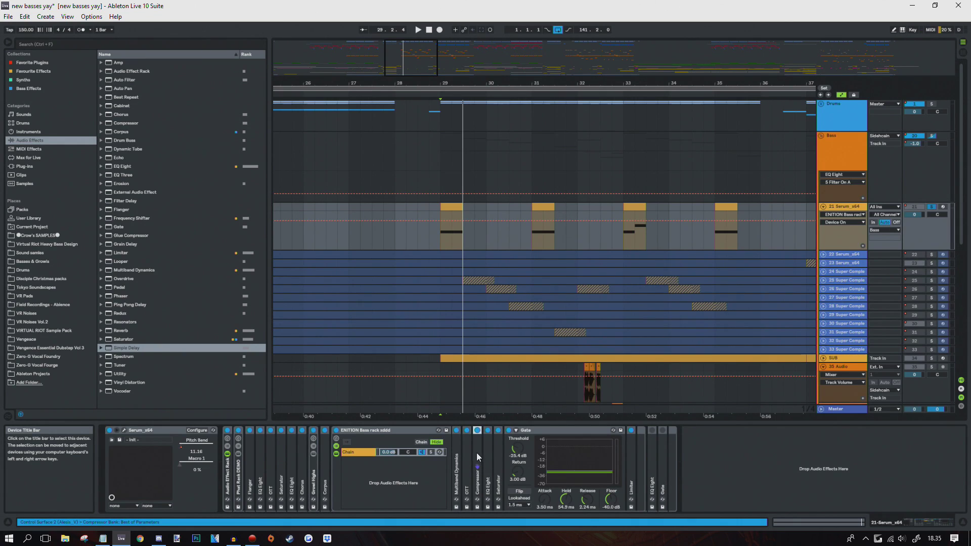
{"action": "double_click", "coordinate": [475, 453]}
{"action": "double_click", "coordinate": [509, 430]}
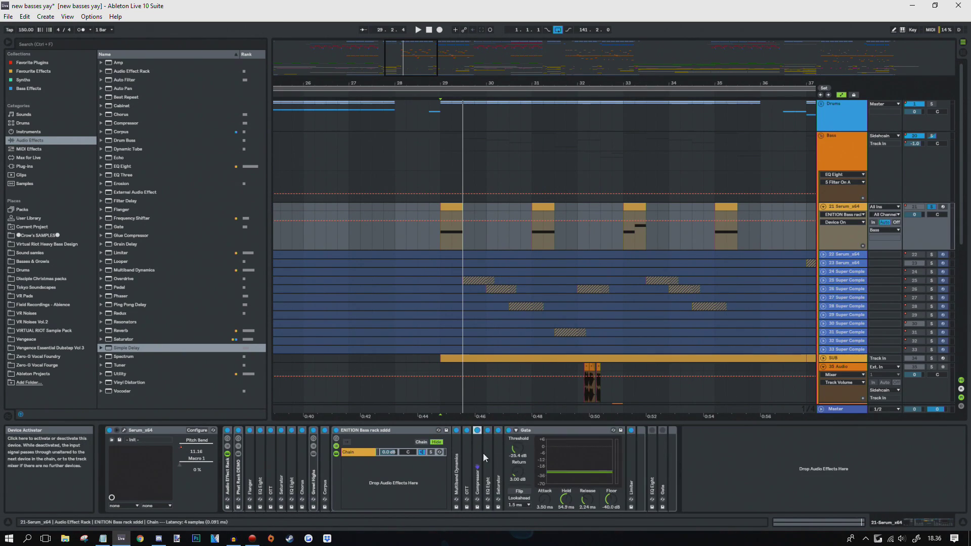
{"action": "double_click", "coordinate": [485, 461]}
{"action": "double_click", "coordinate": [526, 432]}
{"action": "left_click", "coordinate": [499, 466]}
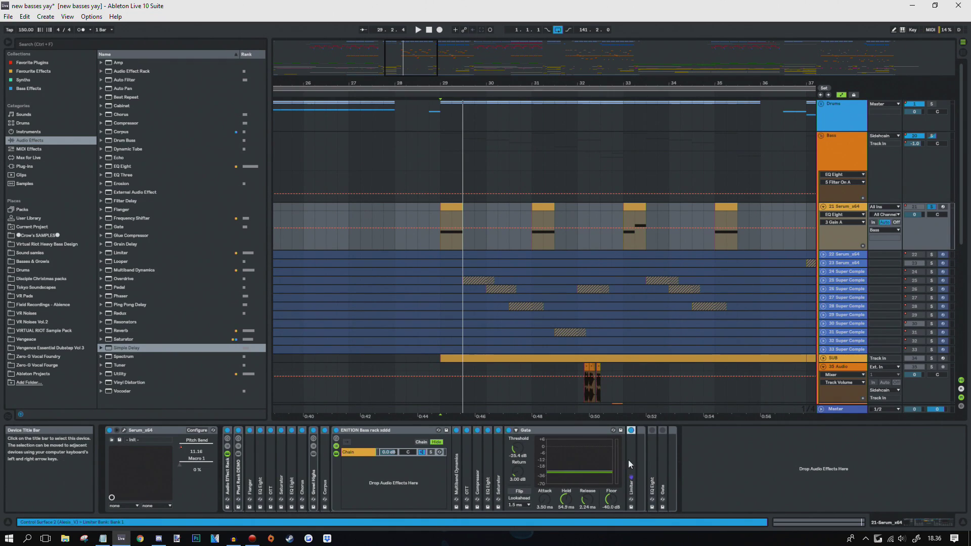
Step: Fold ENITION Bass rack xddd, switch on the EQ Eight after it, play the sound and fold the EQ
{"action": "double_click", "coordinate": [348, 431]}
{"action": "left_click", "coordinate": [348, 431]}
{"action": "key", "text": "space"}
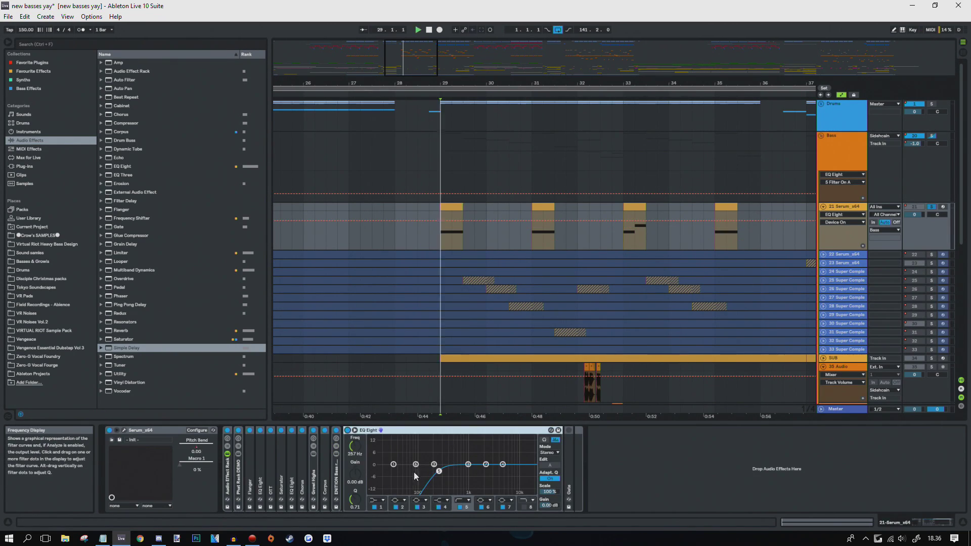
{"action": "key", "text": "space"}
{"action": "double_click", "coordinate": [393, 431]}
Step: Unfold and switch on the final Gate and play track 21's full effect chain from bar 29
{"action": "double_click", "coordinate": [359, 439]}
{"action": "left_click", "coordinate": [358, 431]}
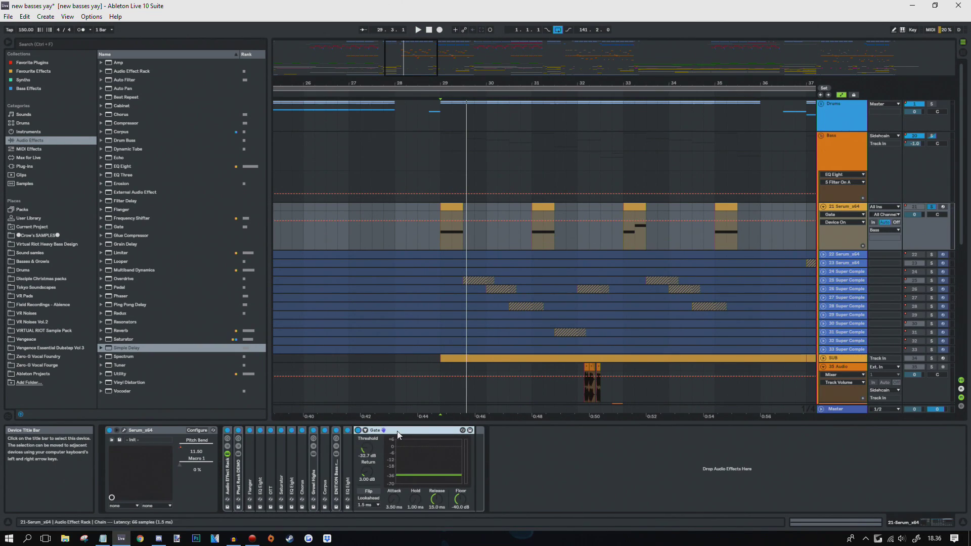
{"action": "left_click", "coordinate": [441, 236]}
{"action": "scroll", "coordinate": [456, 353], "scroll_direction": "up", "scroll_amount": 4, "text": "ctrl"}
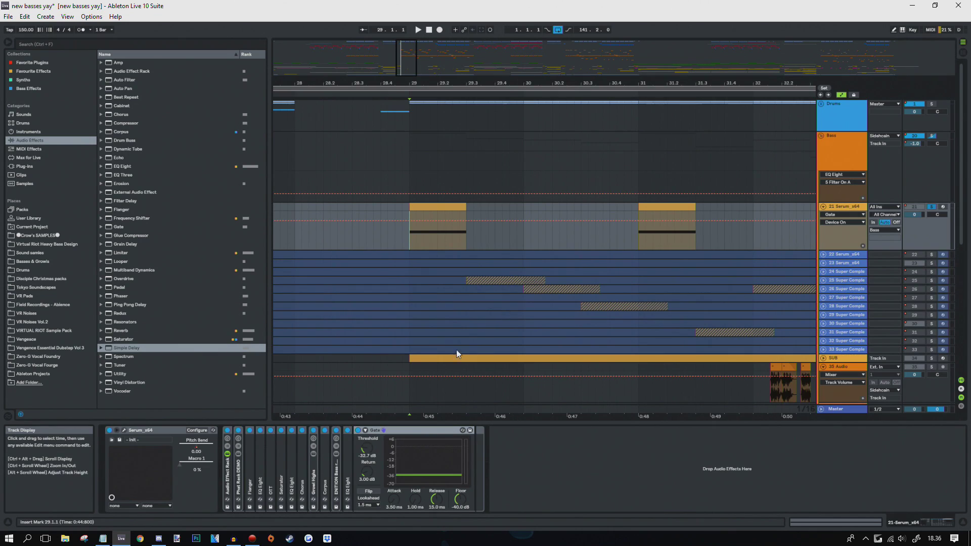
{"action": "key", "text": "space"}
Step: Select the Bass group and switch on filter 5 in its EQ Eight
{"action": "key", "text": "Up"}
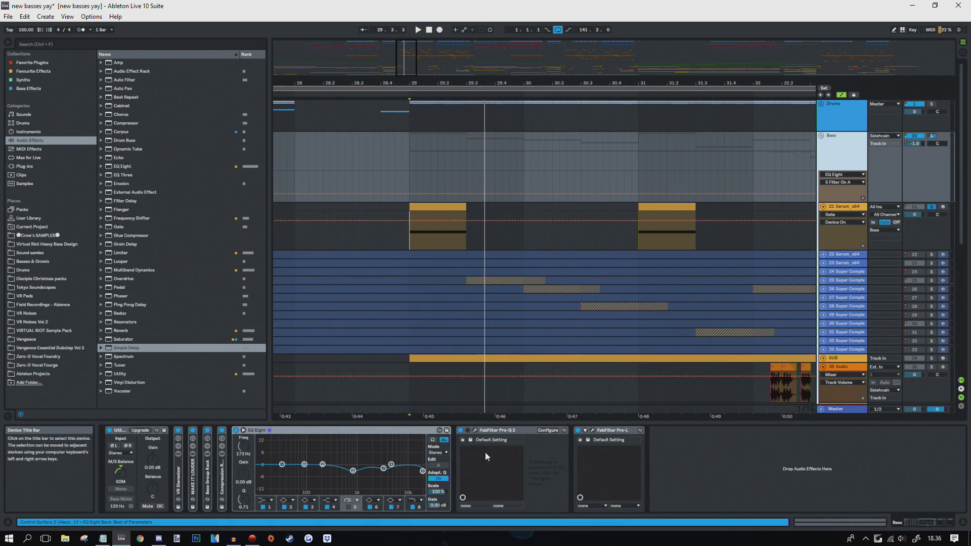
{"action": "left_click", "coordinate": [347, 508]}
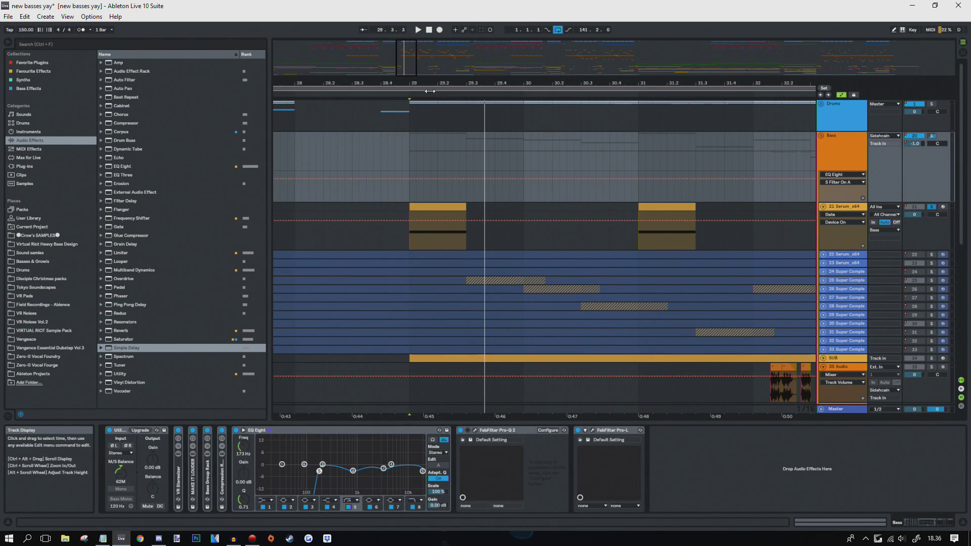
{"action": "scroll", "coordinate": [427, 199], "scroll_direction": "down", "scroll_amount": 4, "text": "ctrl"}
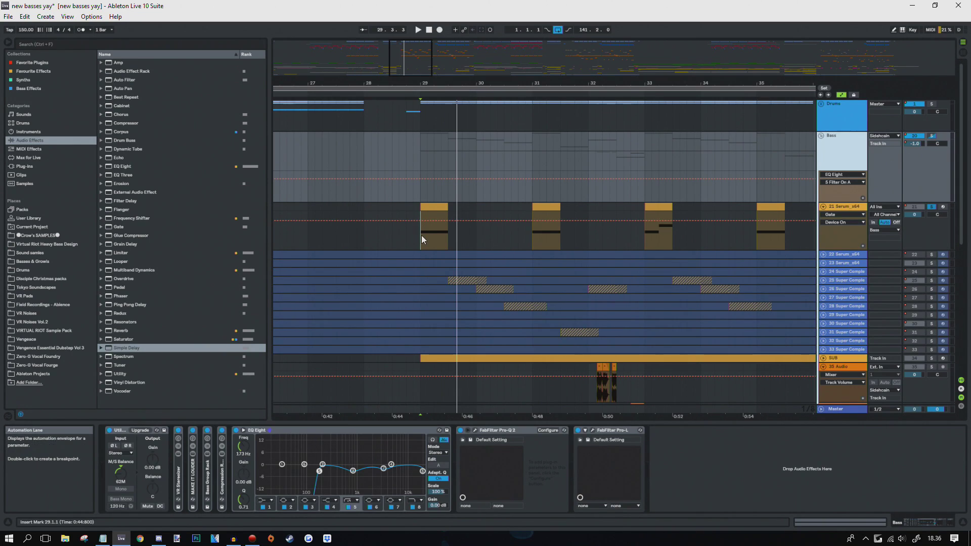
Step: Play the bass tracks together from bar 29 and follow their clips through the arrangement
{"action": "left_click", "coordinate": [421, 235]}
{"action": "mouse_move", "coordinate": [470, 81]}
{"action": "left_mouse_down"}
{"action": "mouse_move", "coordinate": [506, 81]}
{"action": "mouse_move", "coordinate": [430, 63]}
{"action": "left_mouse_up"}
{"action": "left_click_drag", "start_coordinate": [368, 76], "coordinate": [367, 81]}
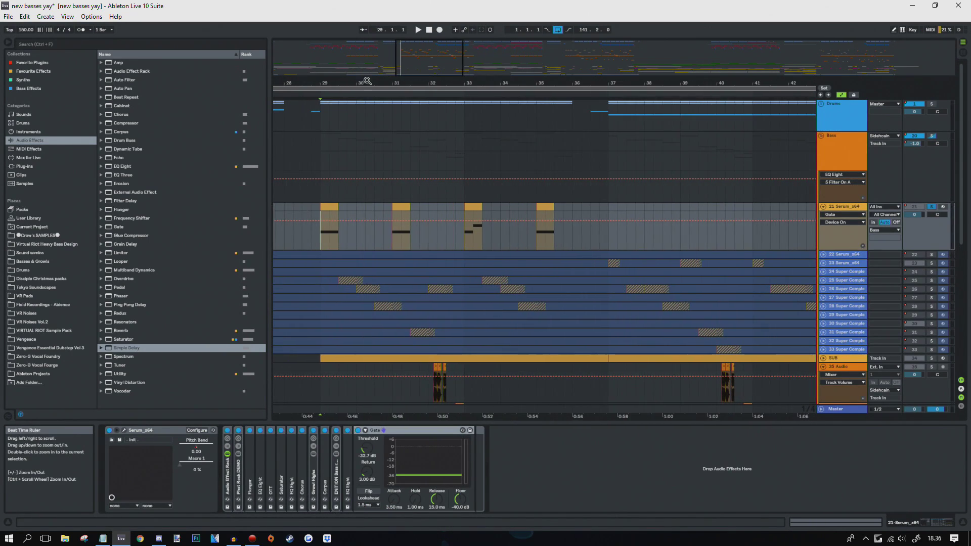
{"action": "scroll", "coordinate": [338, 227], "scroll_direction": "down", "scroll_amount": 5, "text": "ctrl"}
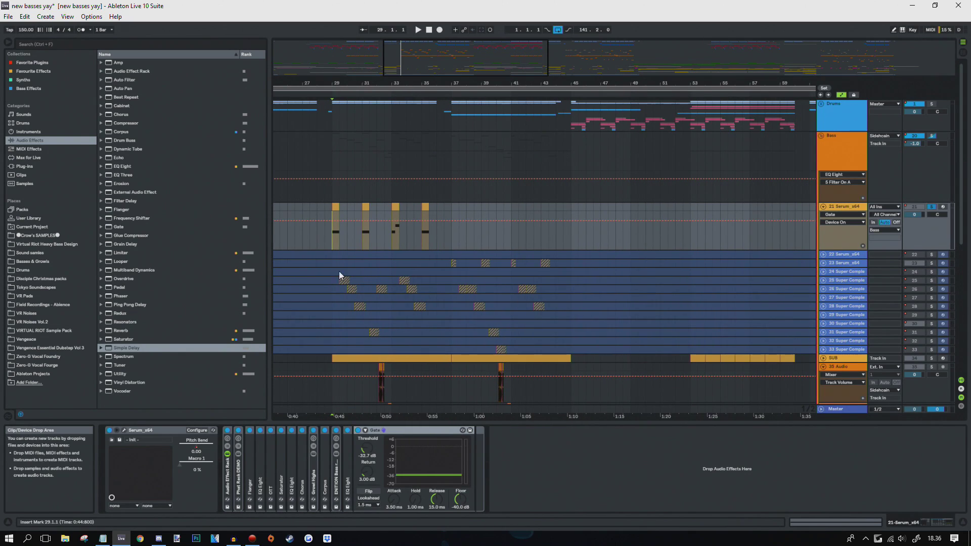
{"action": "scroll", "coordinate": [355, 268], "scroll_direction": "down", "scroll_amount": 4}
{"action": "key", "text": "space"}
{"action": "scroll", "coordinate": [476, 259], "scroll_direction": "up", "scroll_amount": 2}
{"action": "scroll", "coordinate": [473, 260], "scroll_direction": "down", "scroll_amount": 2}
{"action": "left_click_drag", "start_coordinate": [397, 83], "coordinate": [425, 255]}
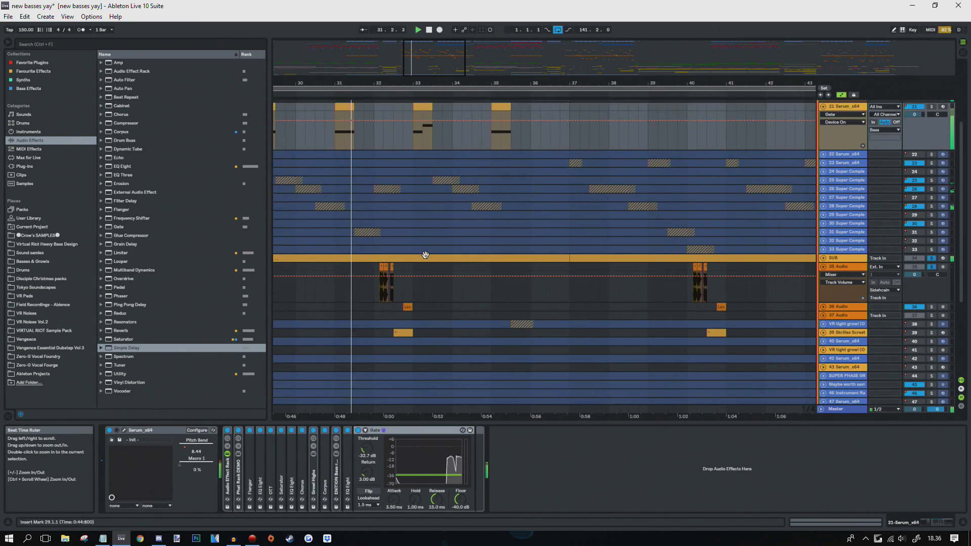
{"action": "scroll", "coordinate": [431, 259], "scroll_direction": "up", "scroll_amount": 1}
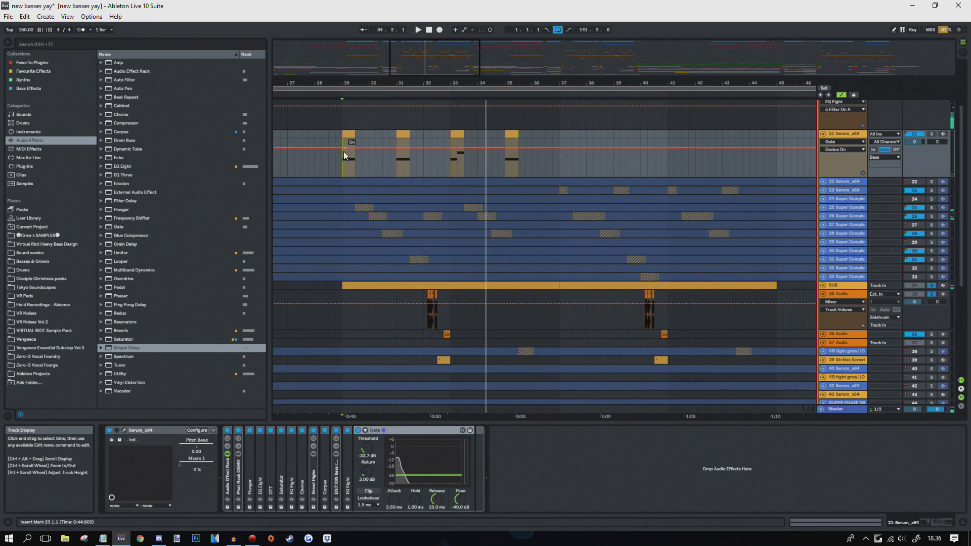
Step: Return the insert marker to bar 29, fold track 21's Audio Effect Rack and show the remaining bass tracks across the whole arrangement
{"action": "left_click", "coordinate": [336, 156]}
{"action": "left_click", "coordinate": [345, 153]}
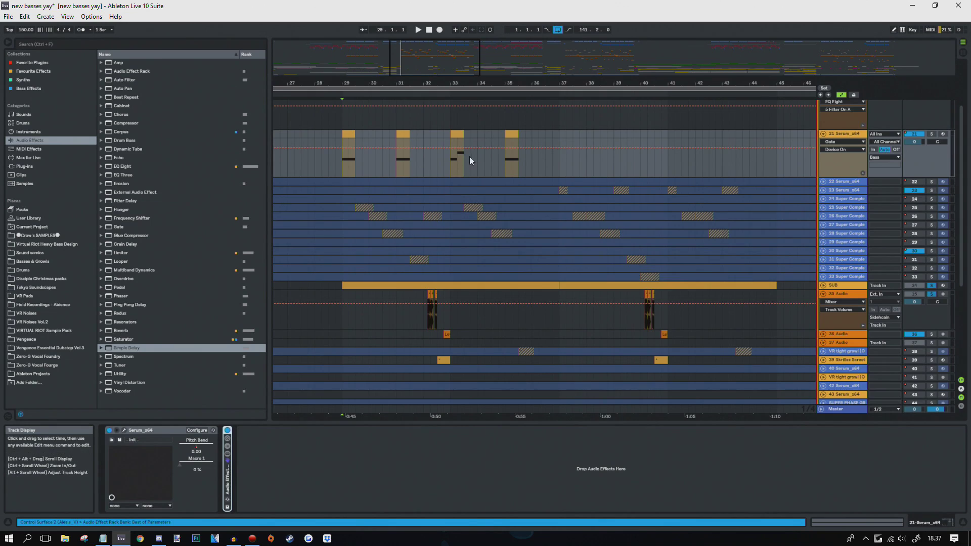
{"action": "scroll", "coordinate": [499, 173], "scroll_direction": "down", "scroll_amount": 5}
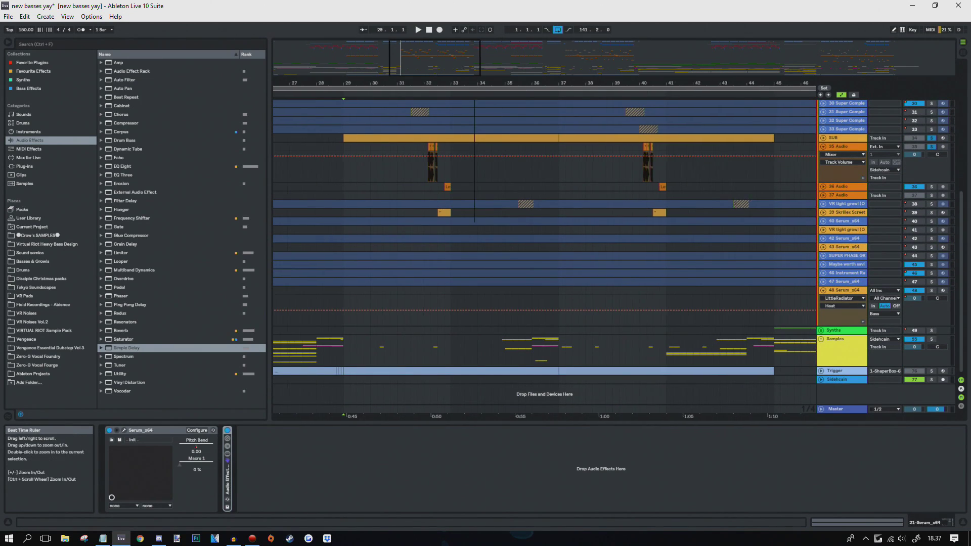
{"action": "left_click_drag", "start_coordinate": [474, 83], "coordinate": [445, 41]}
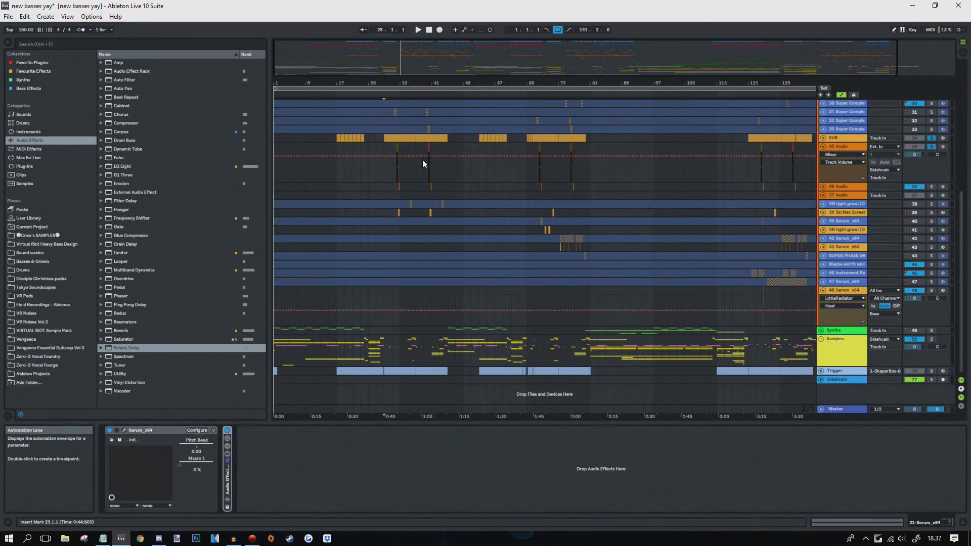